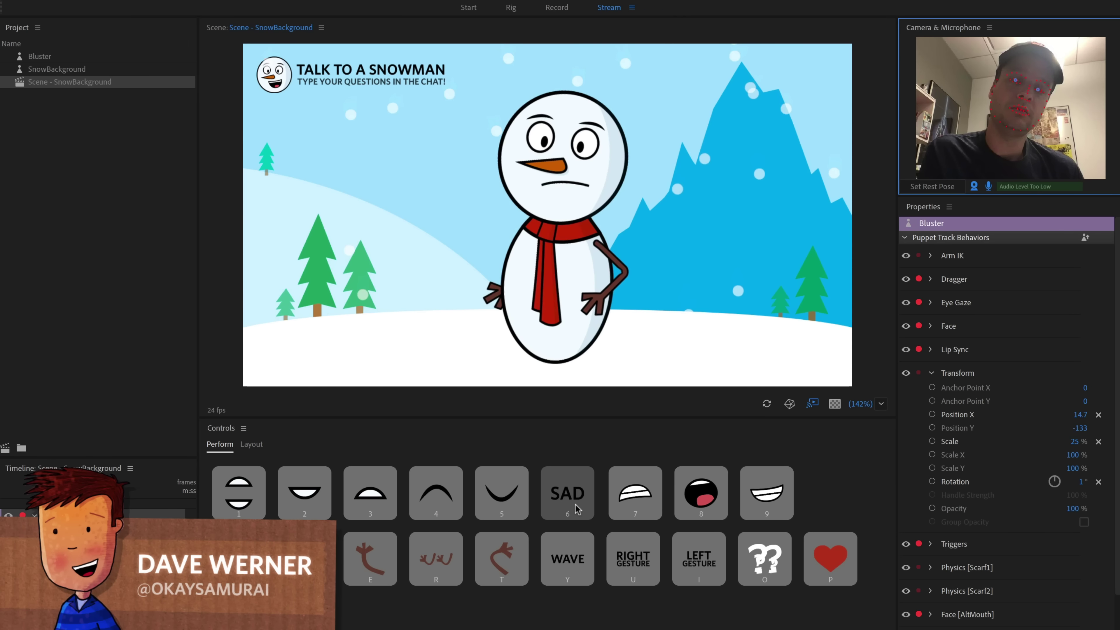
# Step: Perform Bluster's Wave layer, raising the snowman's arm and popping a heart above him
pyautogui.click(520, 503)
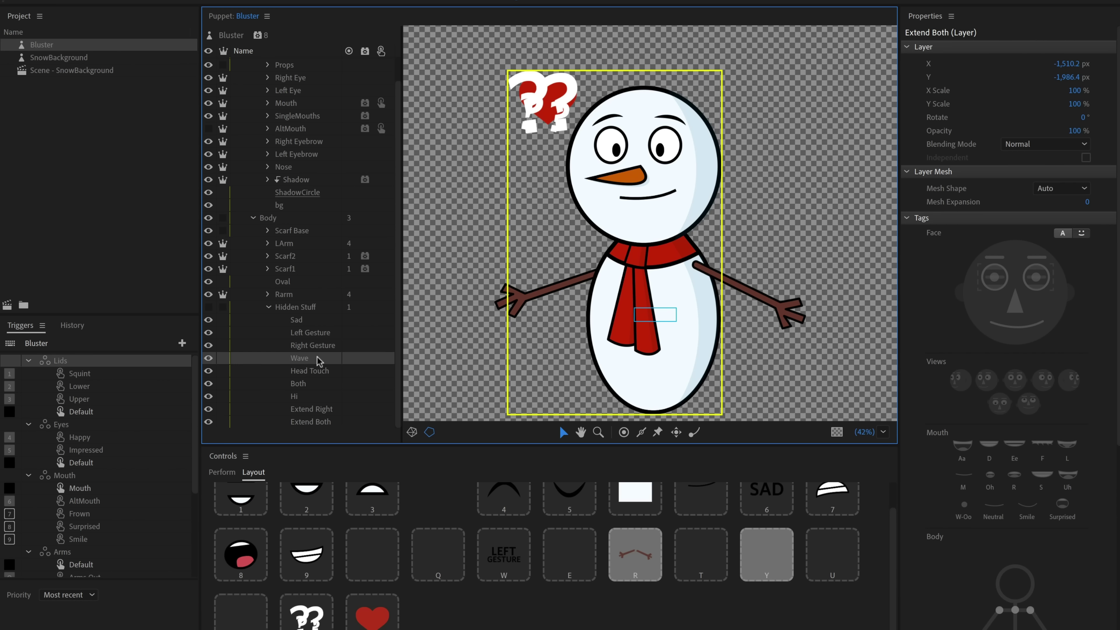
pyautogui.click(302, 358)
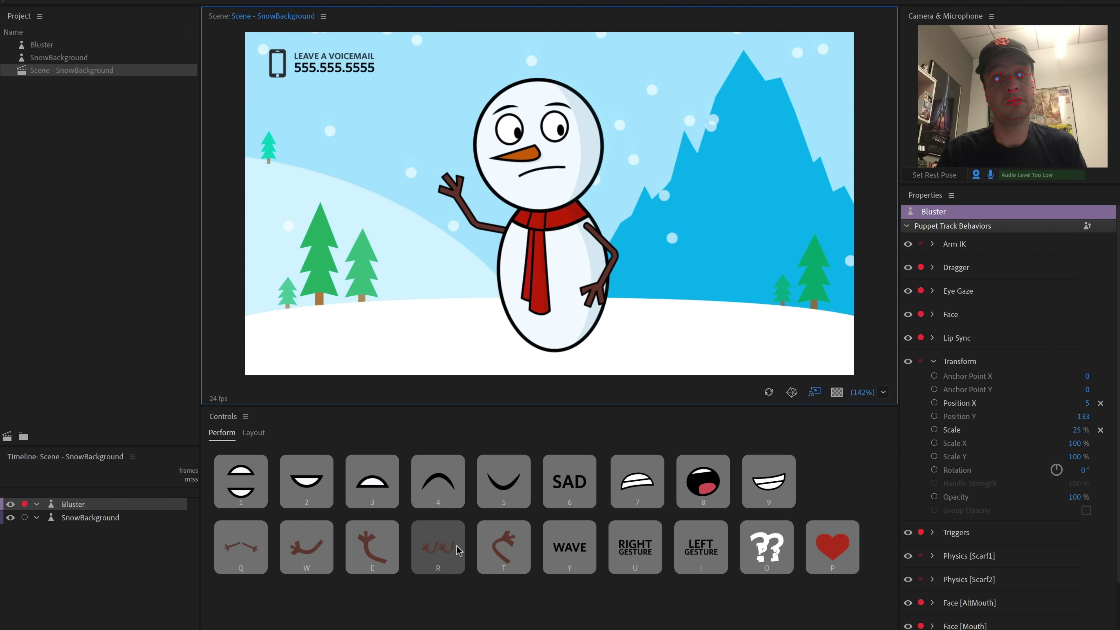
pyautogui.click(457, 545)
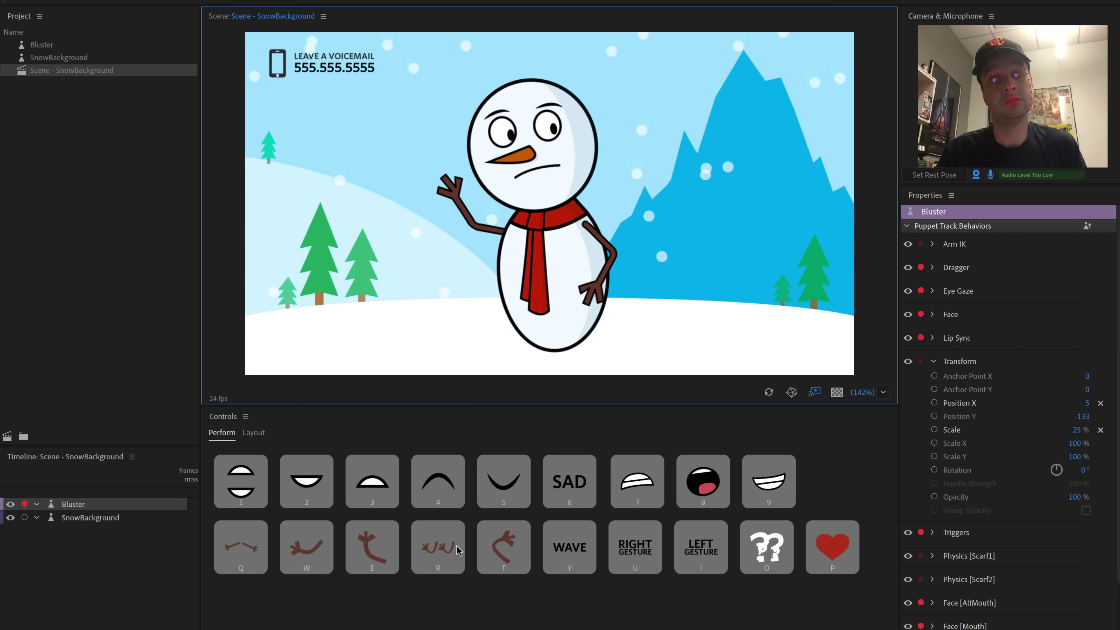
pyautogui.click(812, 566)
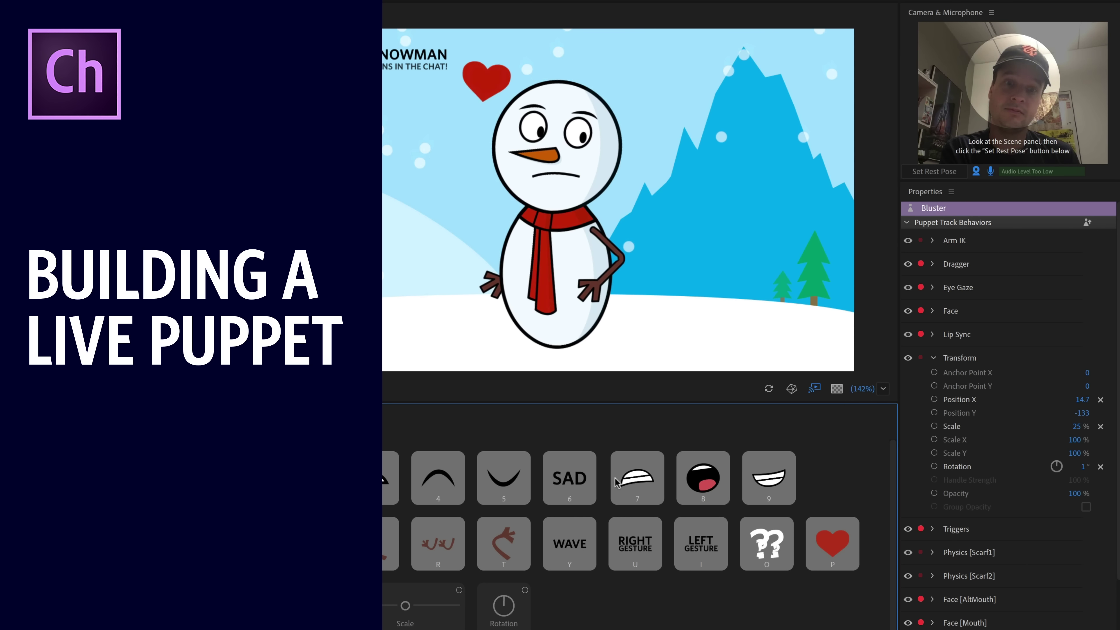
# Step: Cycle the snowman through sad mouth, wide grin, lowered eyelids, content eyes, spread arms and happy eyes
pyautogui.click(578, 483)
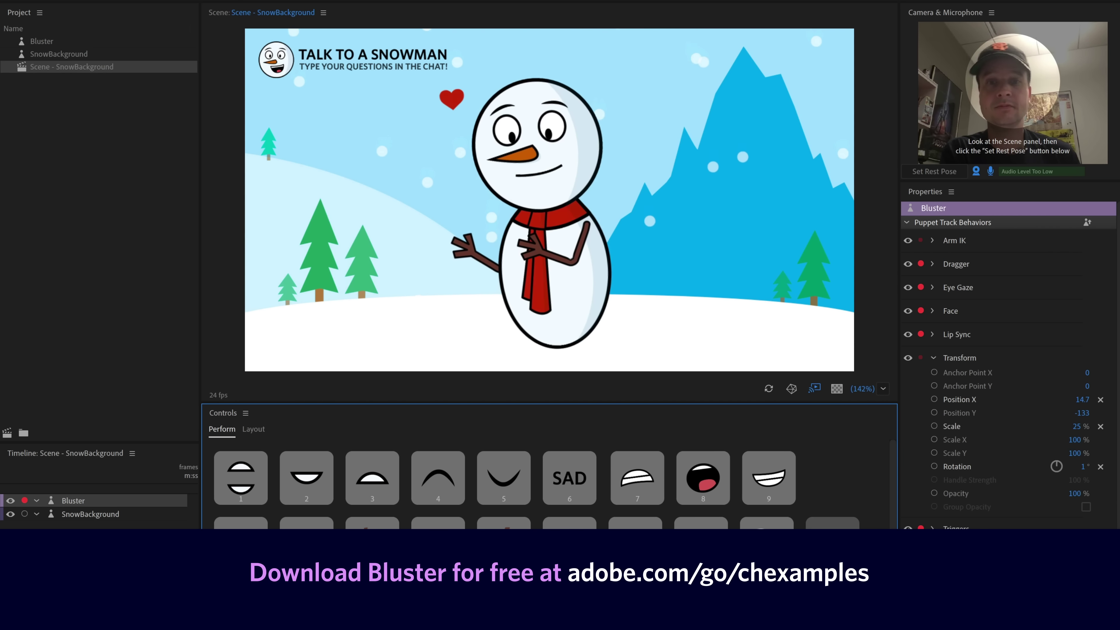
pyautogui.click(768, 480)
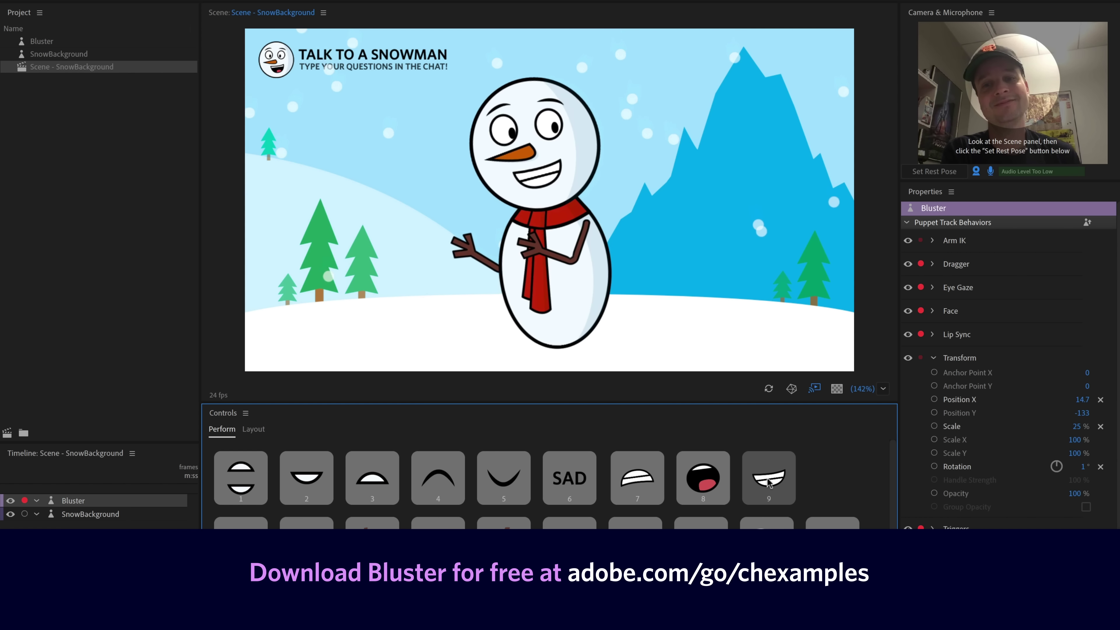
pyautogui.click(386, 489)
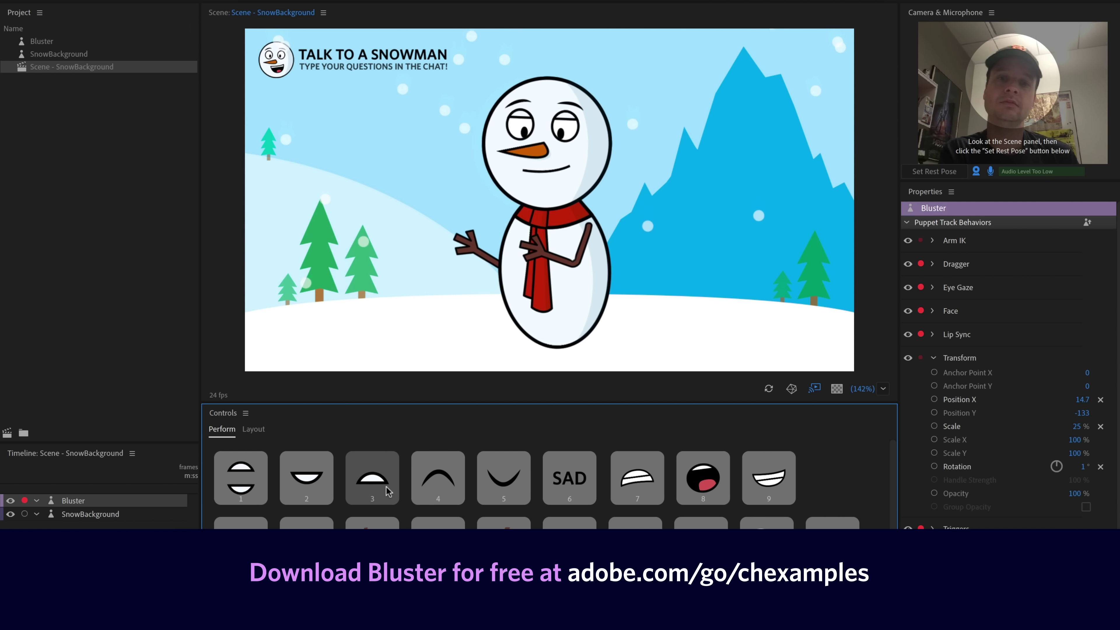
pyautogui.click(507, 485)
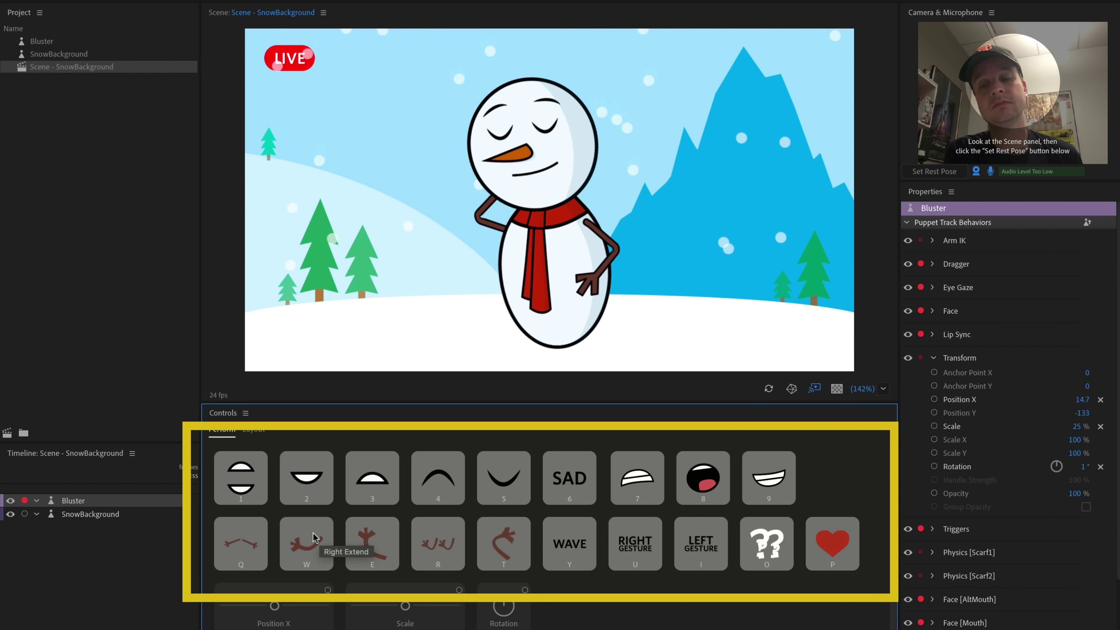
pyautogui.click(240, 536)
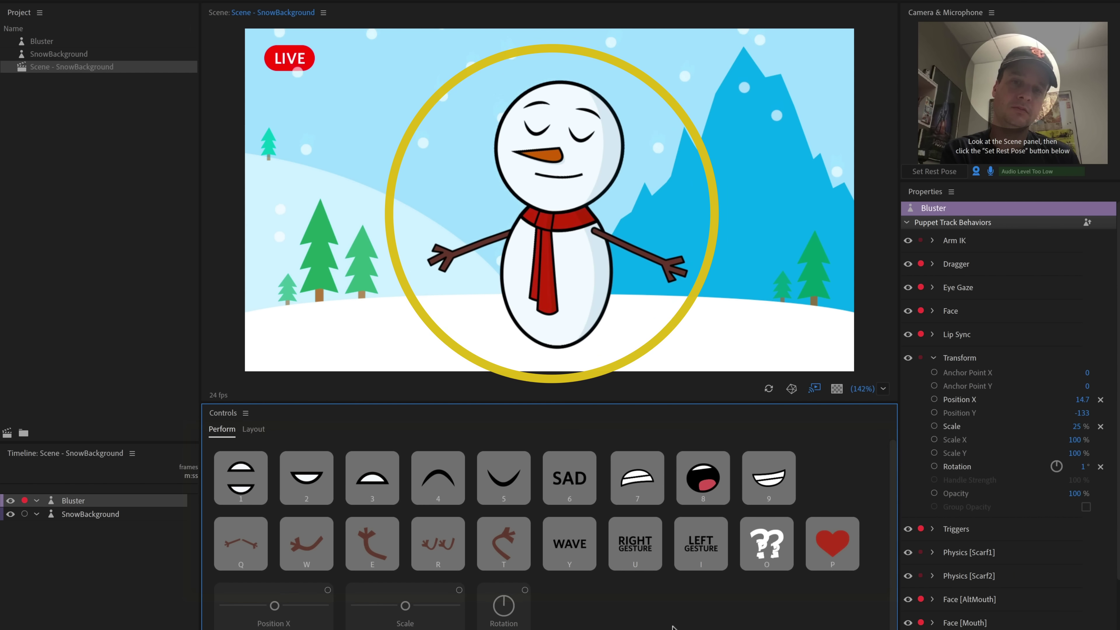
pyautogui.click(449, 501)
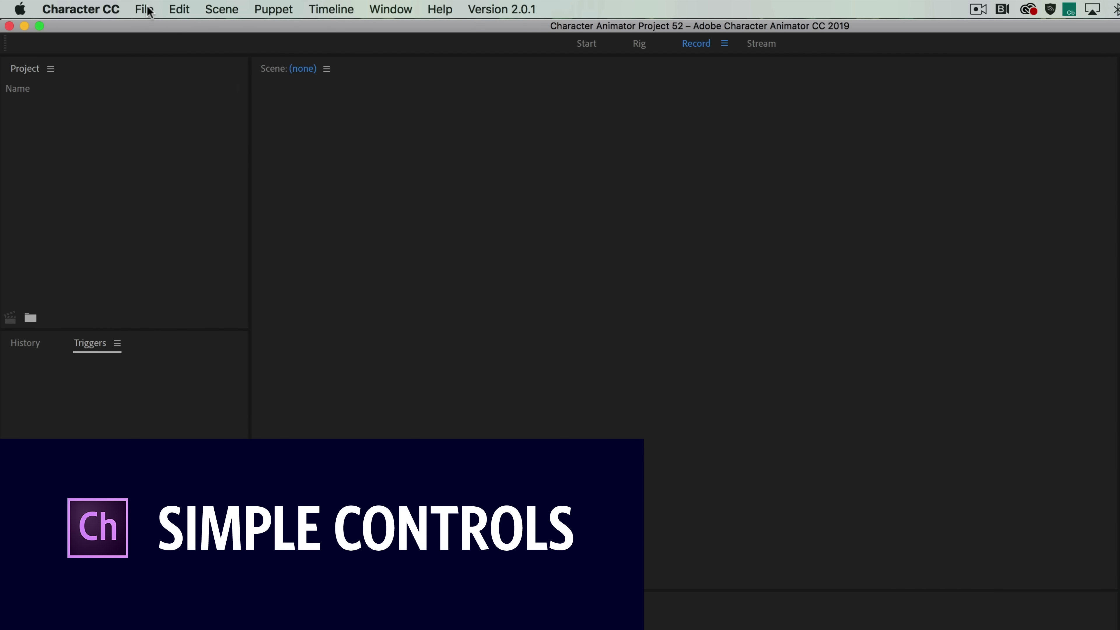
# Step: Import Bluster.puppet and SnowBackground.puppet into the project
pyautogui.click(149, 11)
pyautogui.click(208, 212)
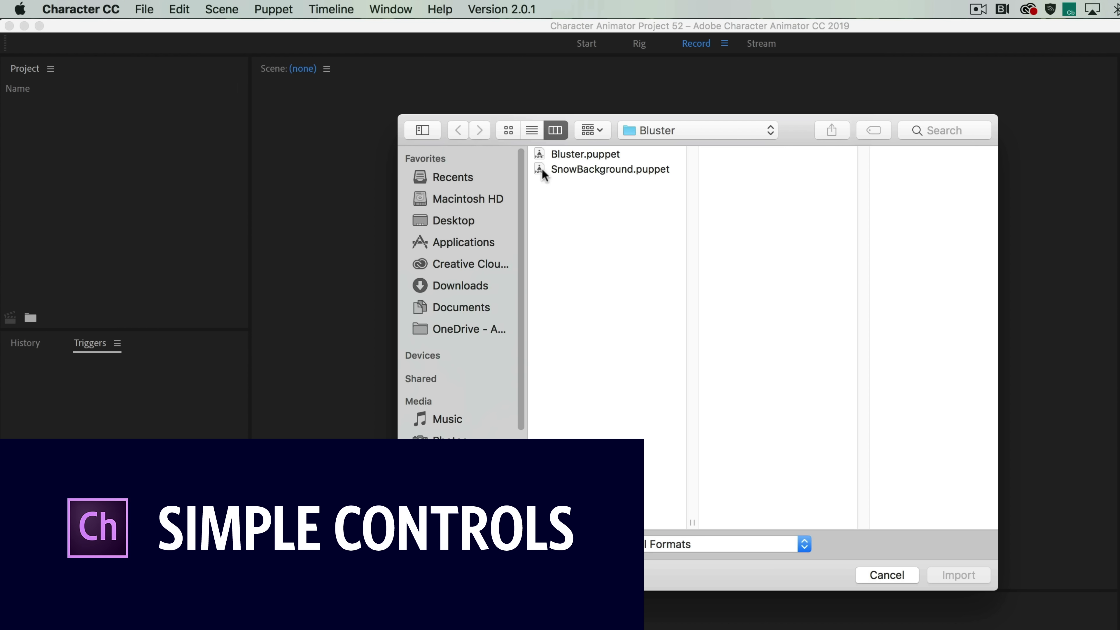
pyautogui.click(630, 154)
pyautogui.keyDown('shift'); pyautogui.click(635, 170); pyautogui.keyUp('shift')
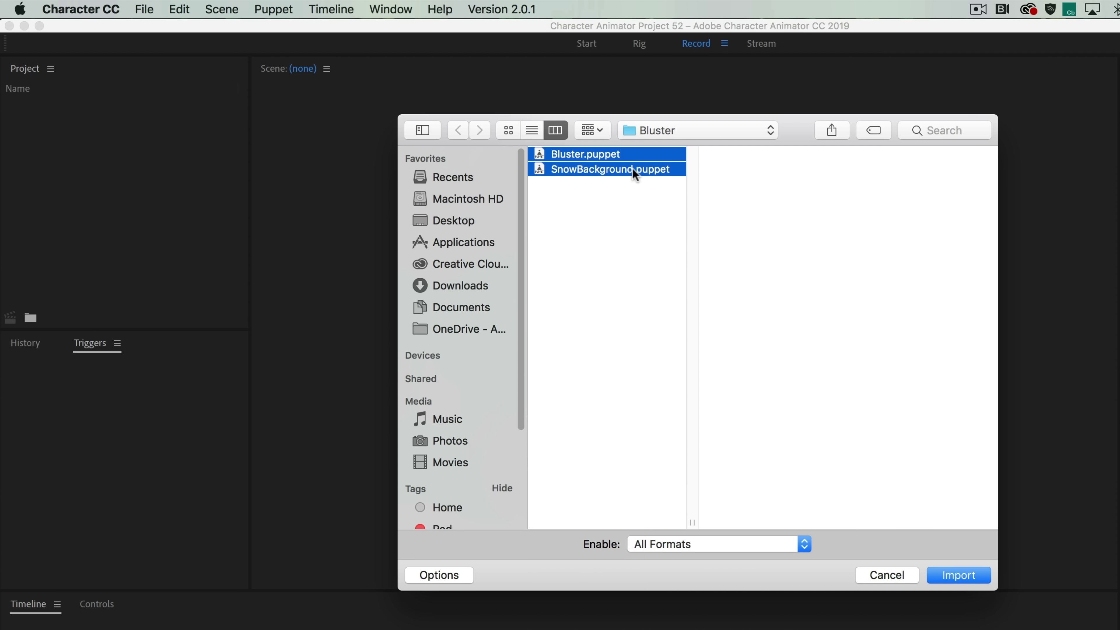
pyautogui.click(983, 573)
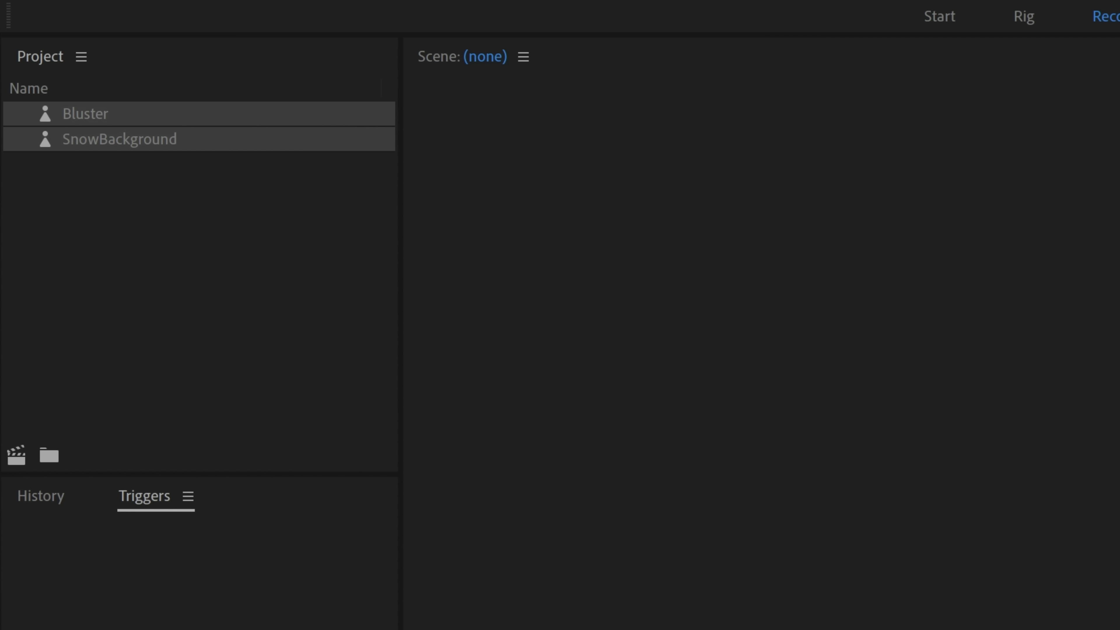
# Step: Create a new scene from the SnowBackground puppet
pyautogui.click(168, 301)
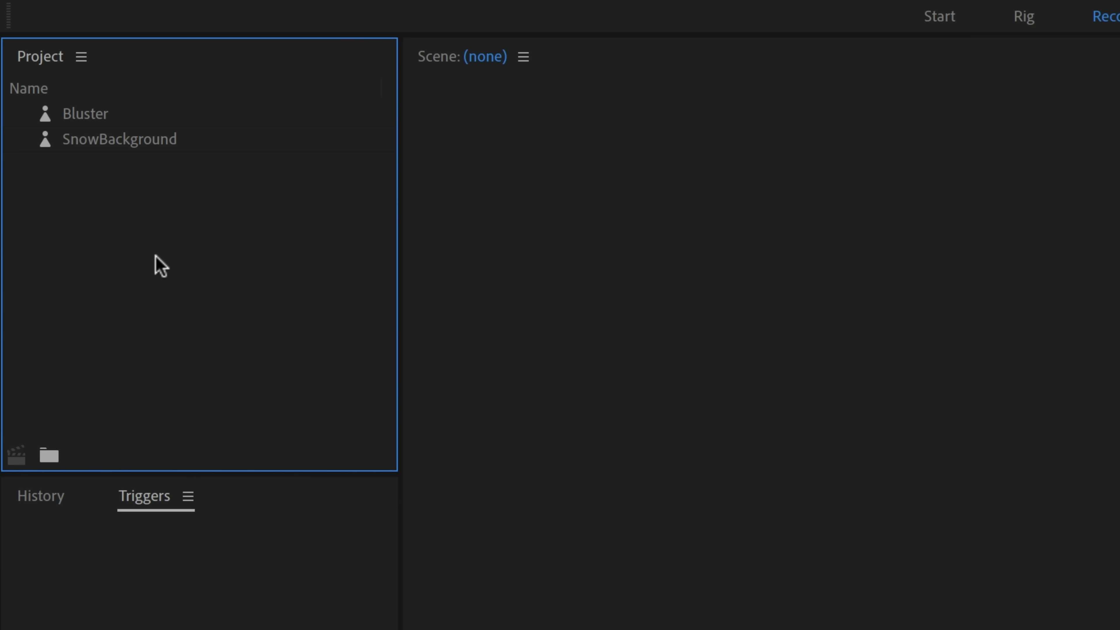
pyautogui.click(144, 142)
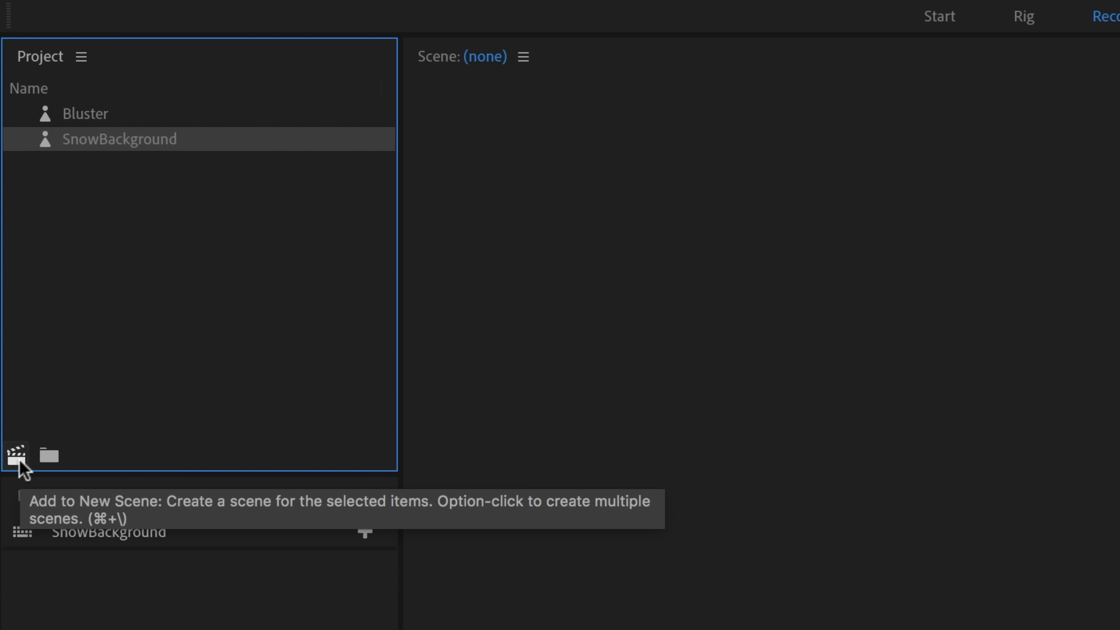
pyautogui.click(18, 458)
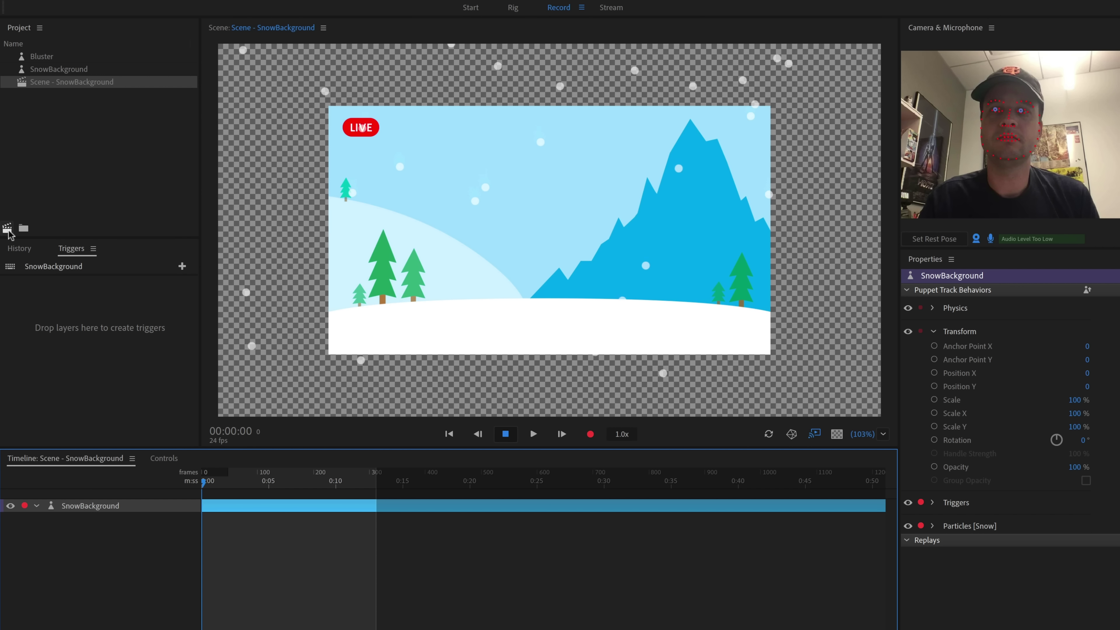
# Step: Set the scene to 1280 × 720 px and place Bluster in it, scaled down to 25%
pyautogui.click(66, 84)
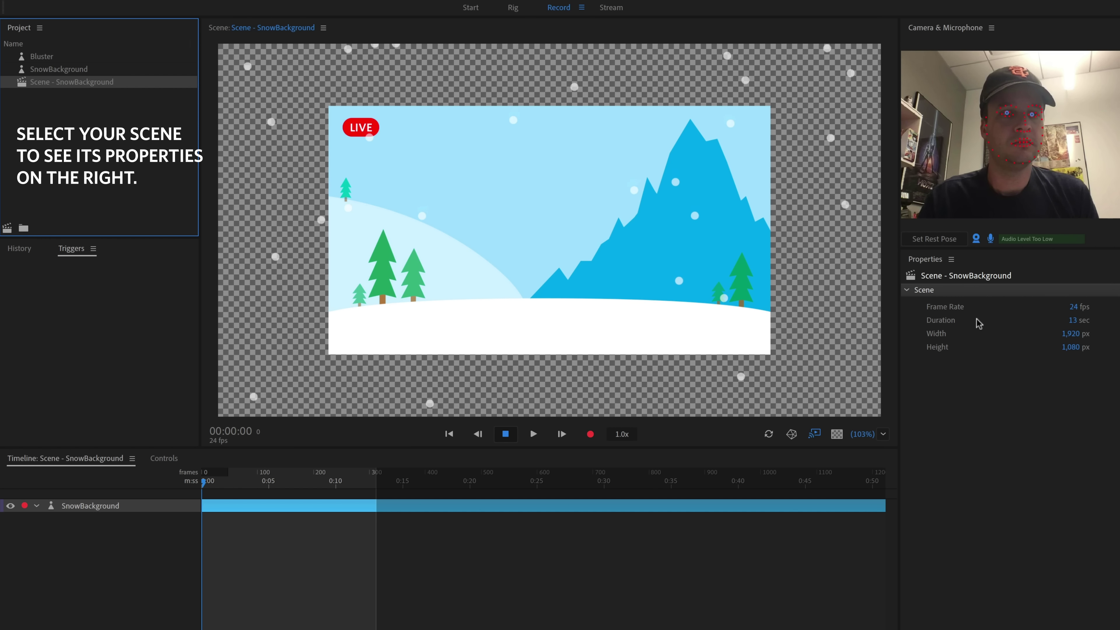
pyautogui.click(1076, 333)
pyautogui.write('1280')
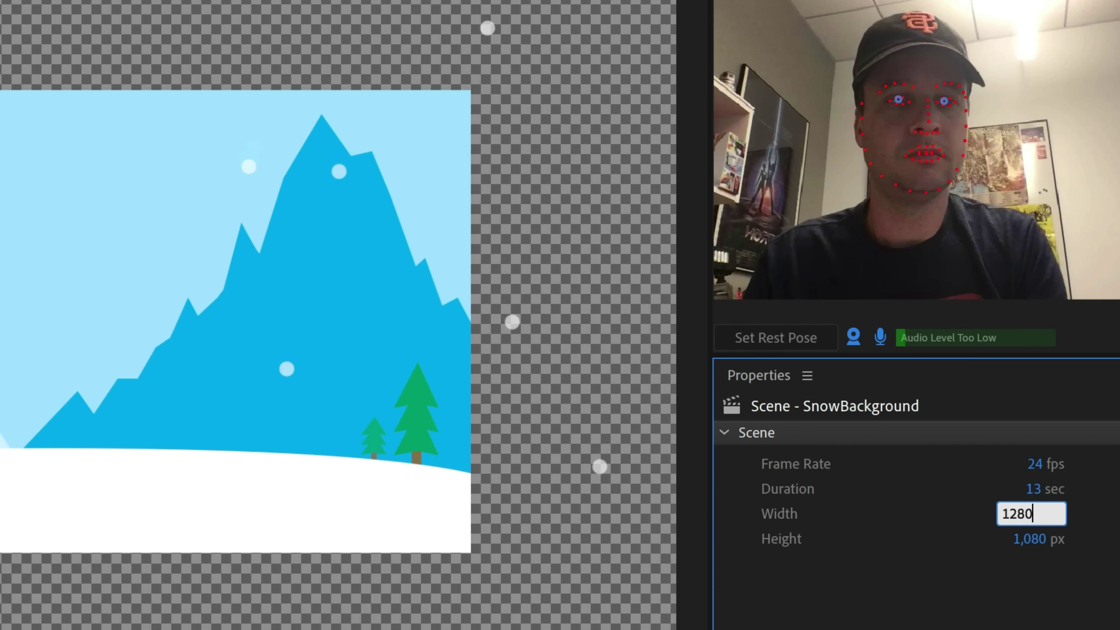
pyautogui.press('Tab')
pyautogui.write('720')
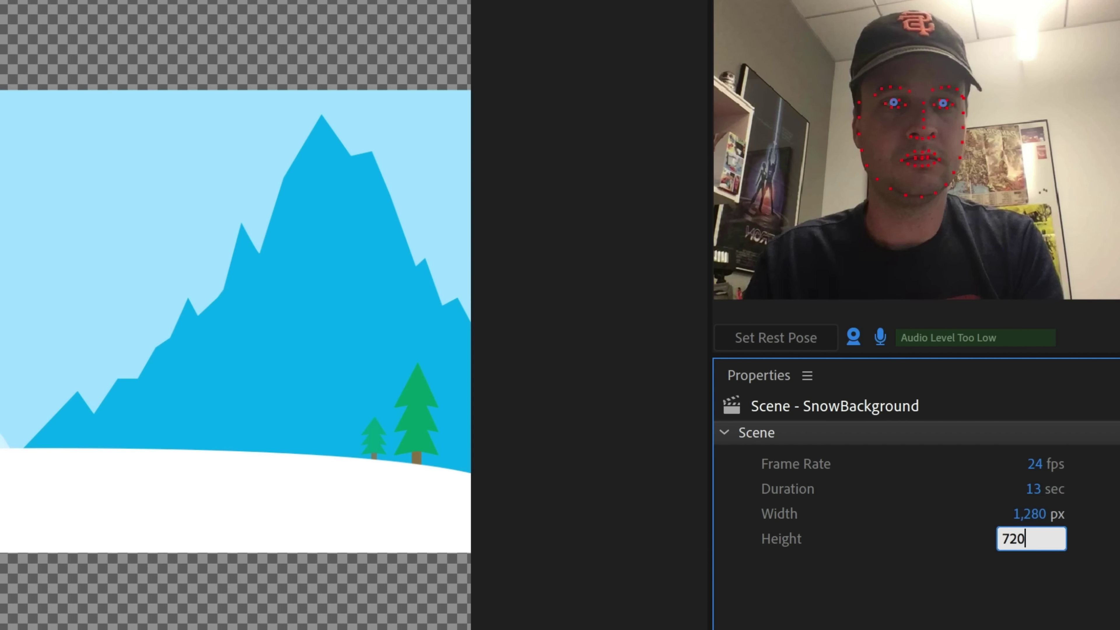
pyautogui.press('Return')
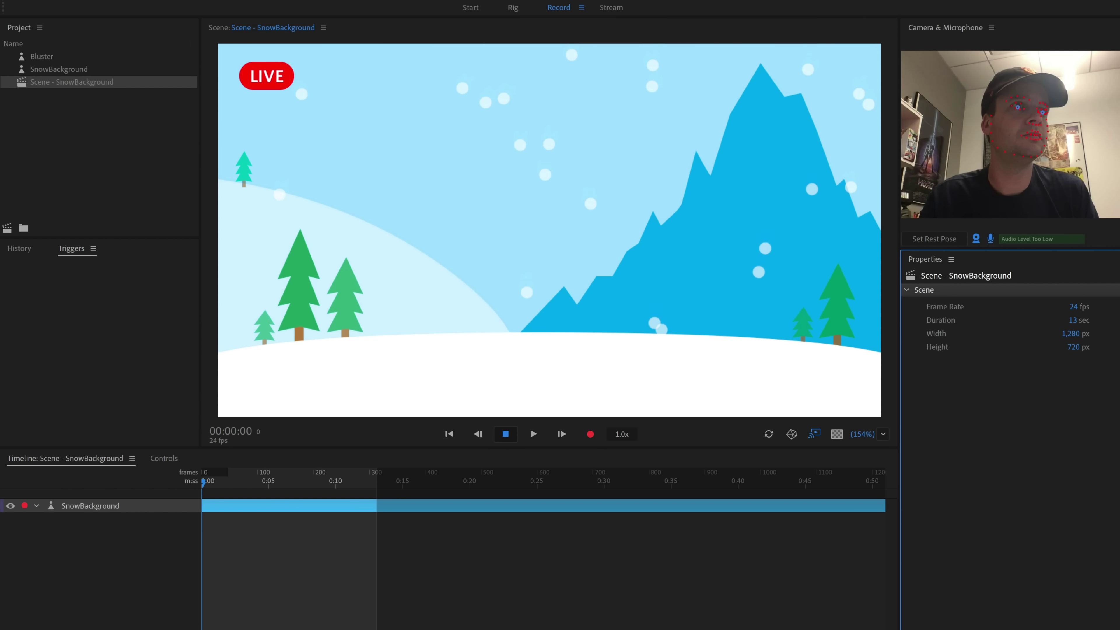
pyautogui.moveTo(61, 58); pyautogui.dragTo(508, 190)
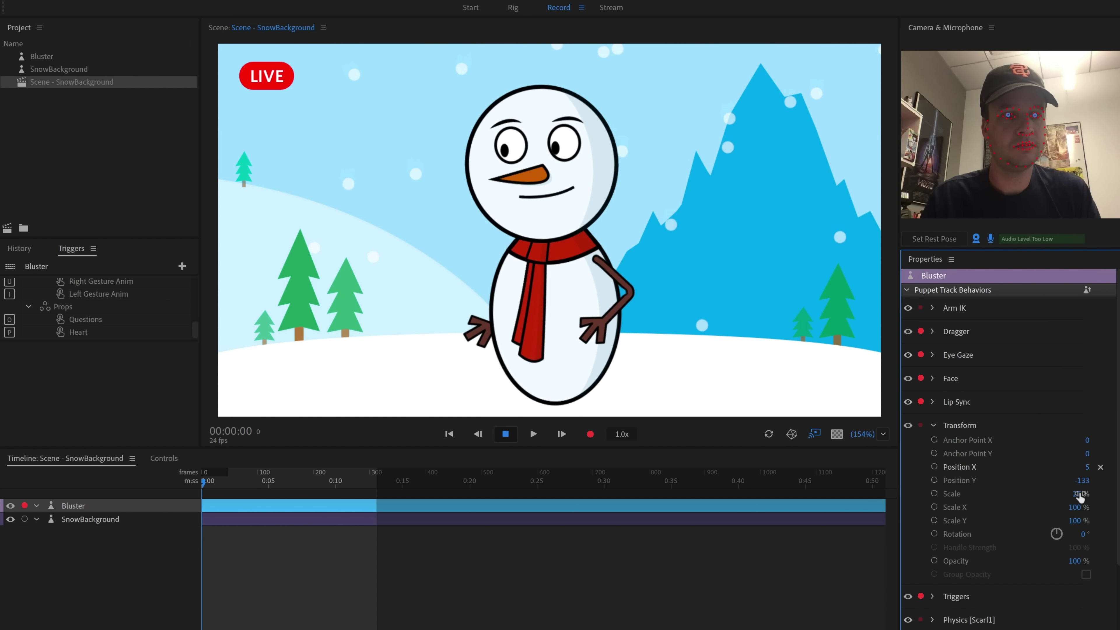
pyautogui.moveTo(1082, 494); pyautogui.dragTo(1076, 494)
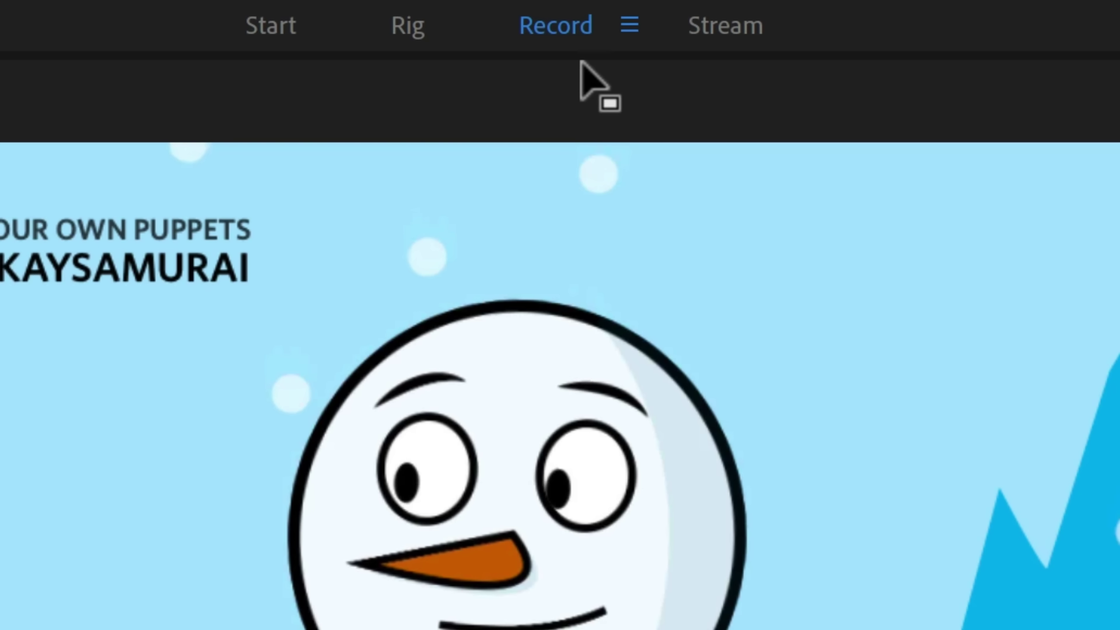
# Step: In the Stream workspace, fire Bluster's frowning mouth, hi pose, heart, alternate mouth and wave triggers
pyautogui.click(753, 33)
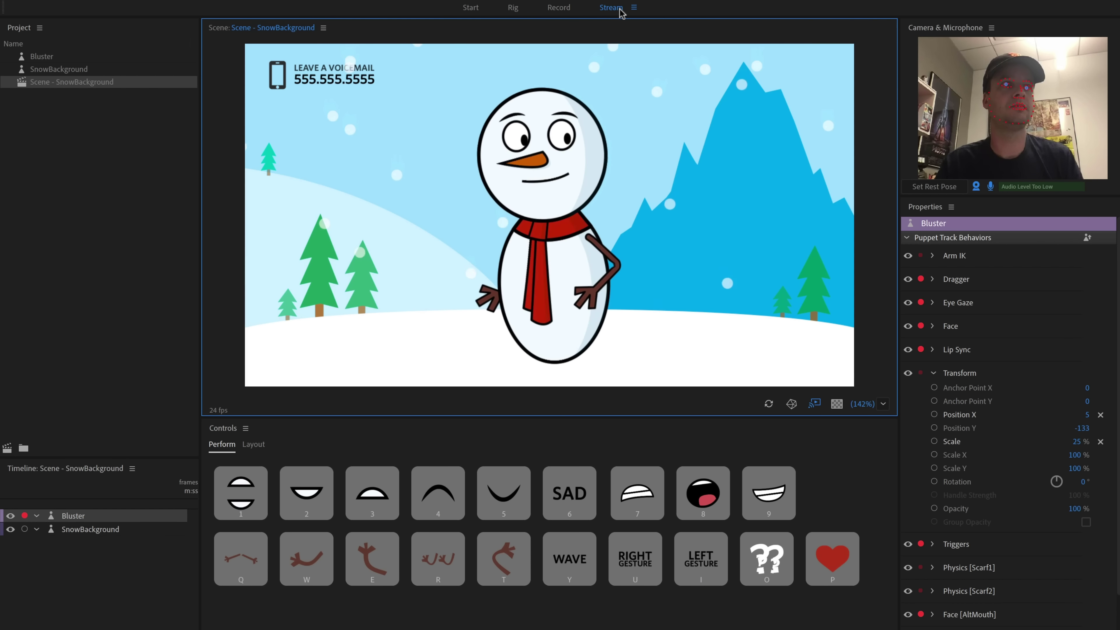
pyautogui.click(576, 498)
pyautogui.click(456, 557)
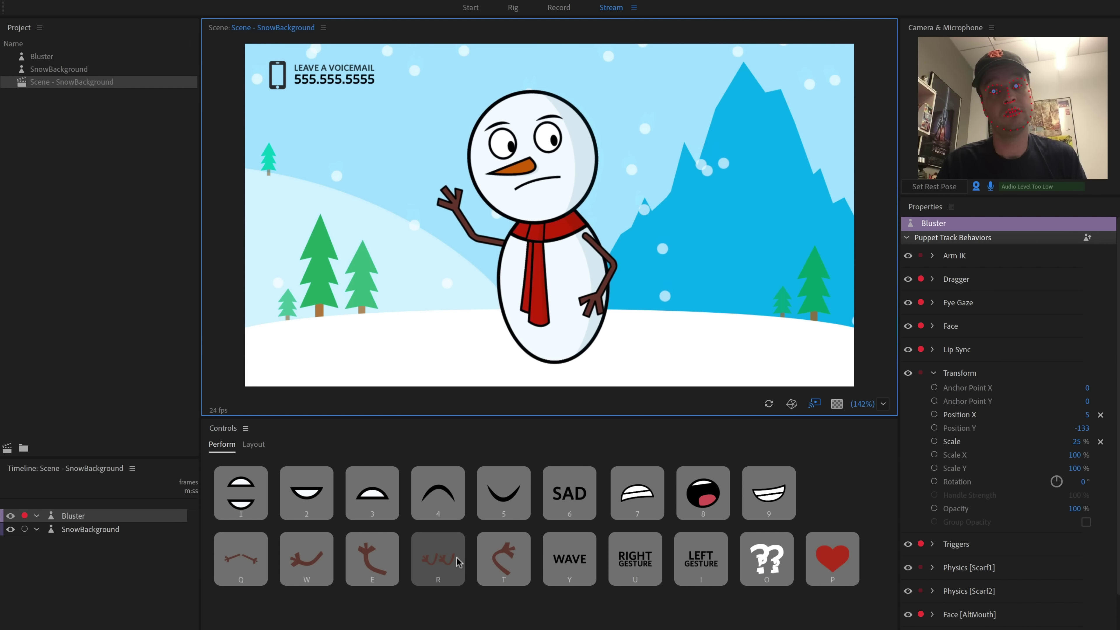
pyautogui.click(812, 578)
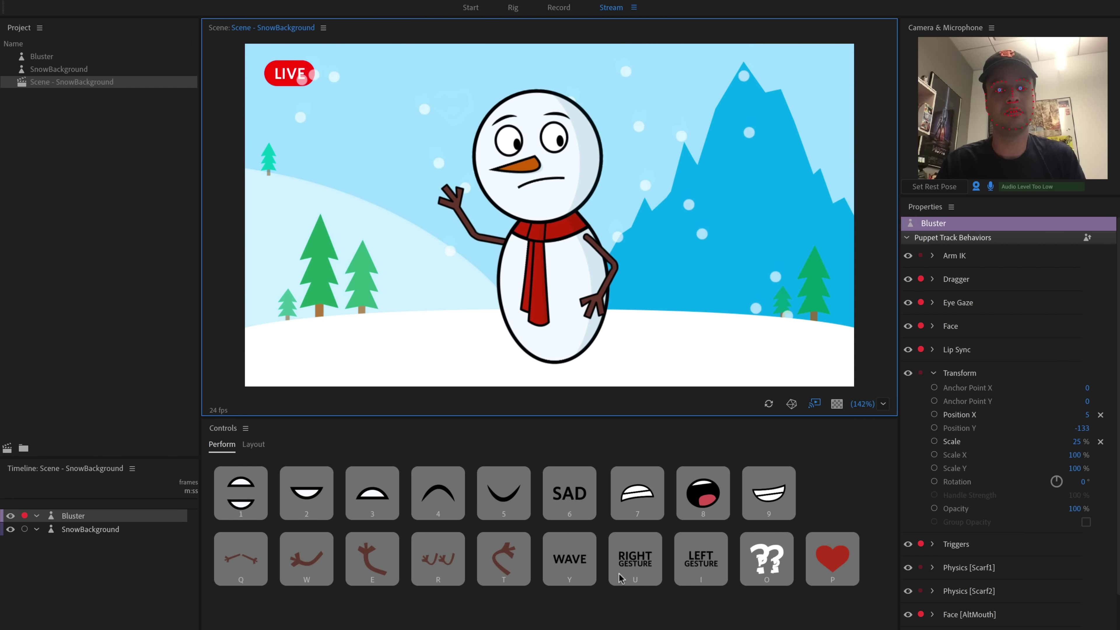
pyautogui.click(551, 512)
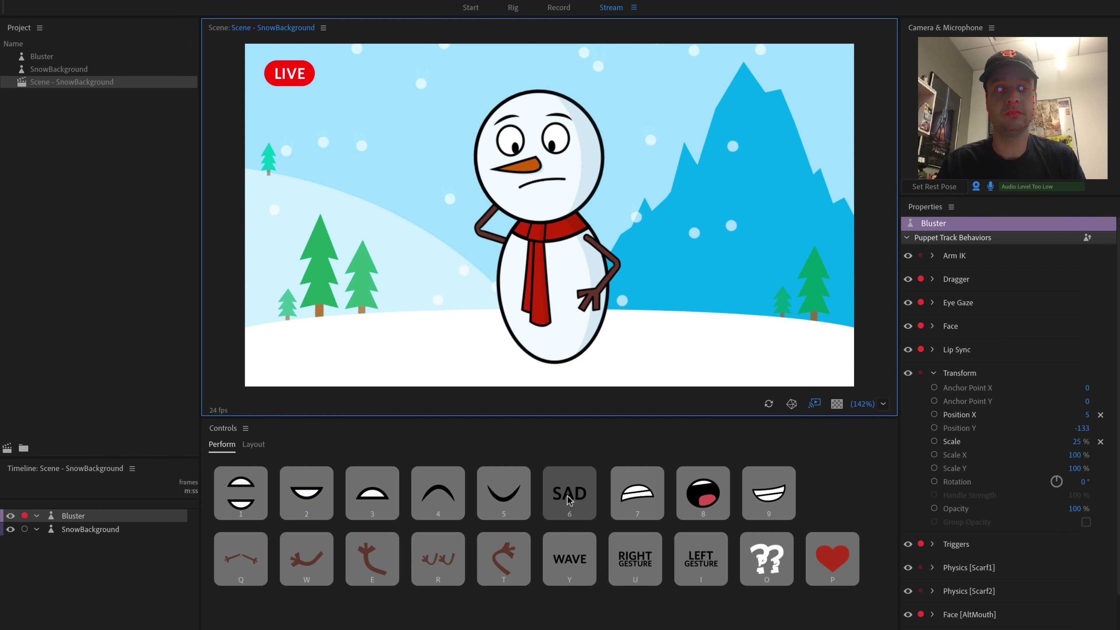
pyautogui.click(427, 566)
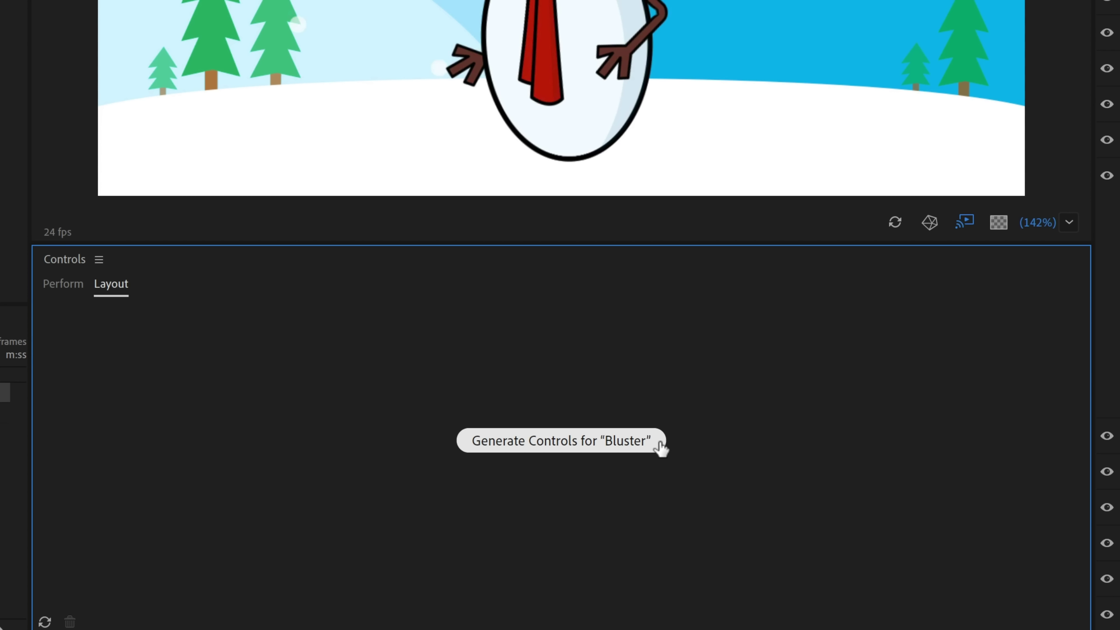
# Step: Generate Bluster's trigger controls and test the R hi pose and P heart keys
pyautogui.click(660, 443)
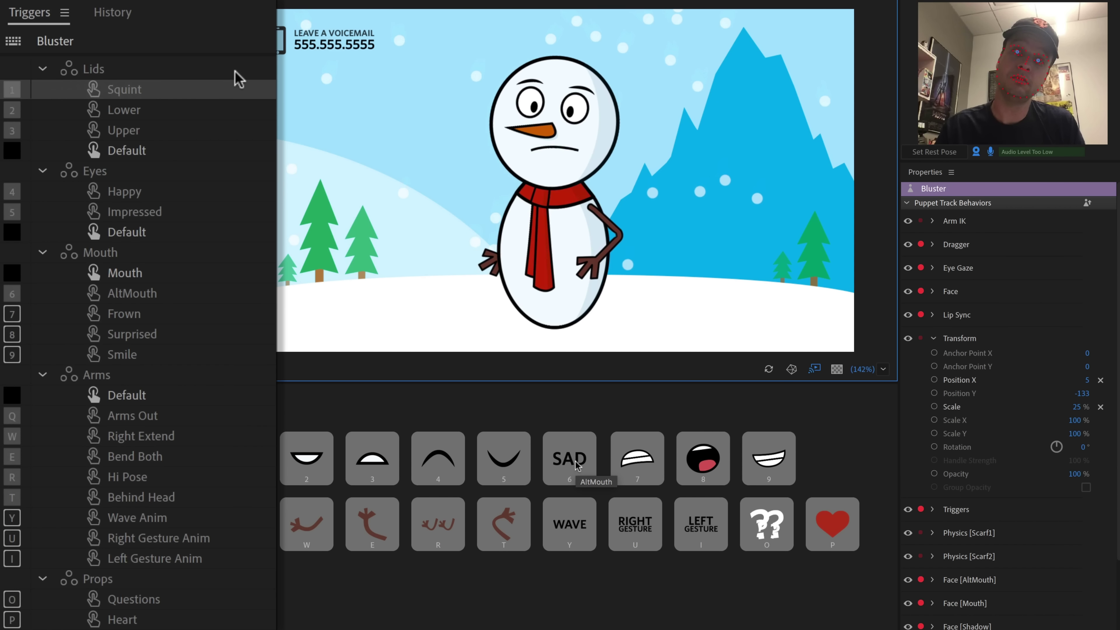
pyautogui.press('r')
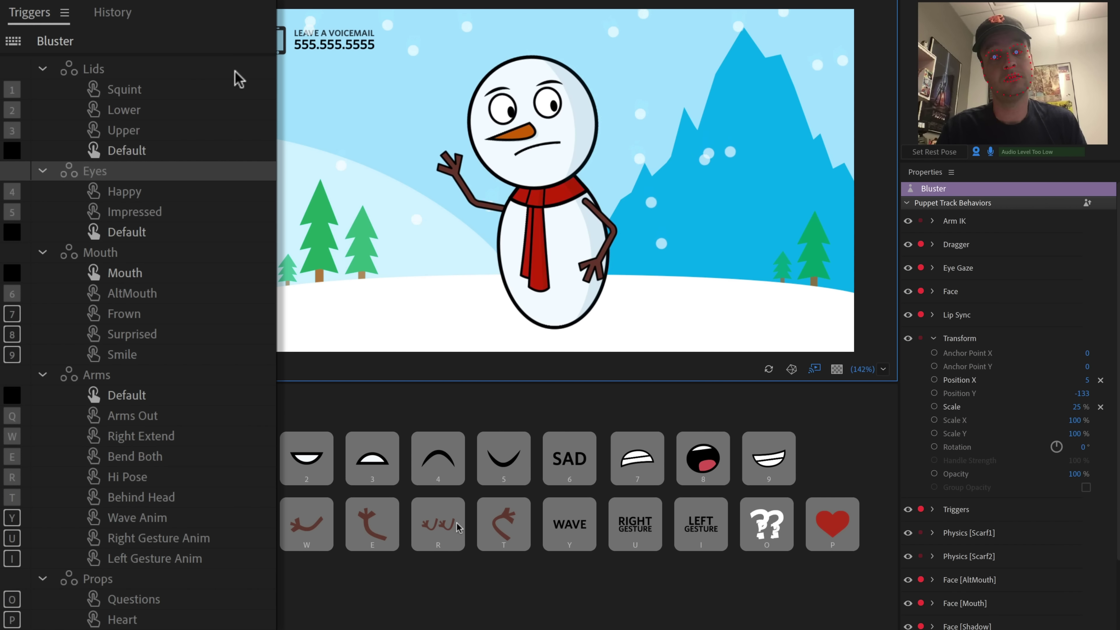
pyautogui.press('p')
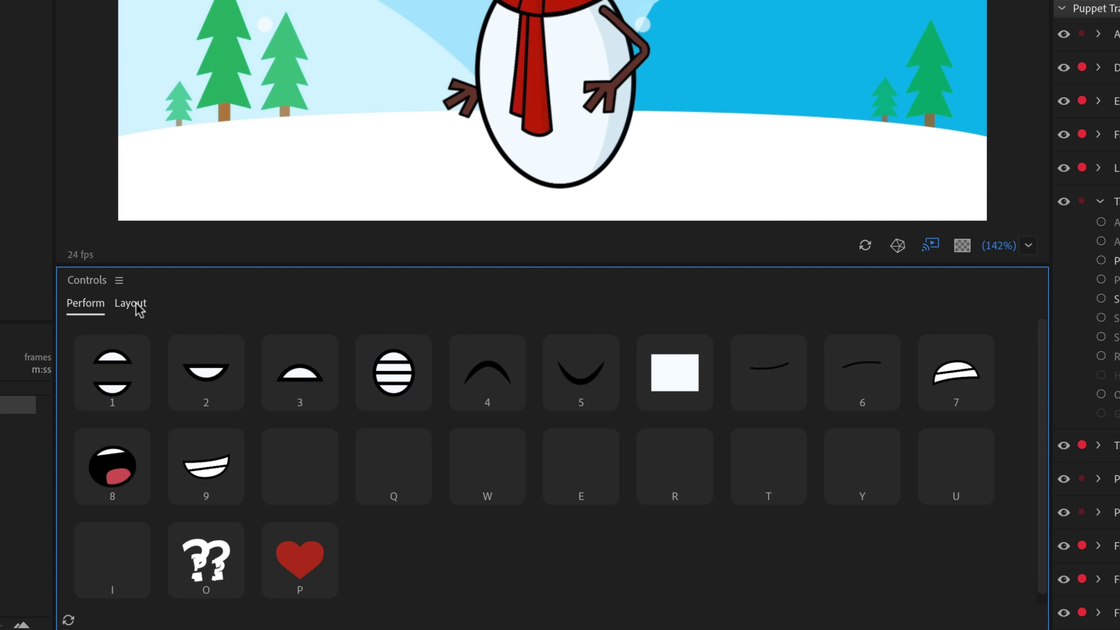
# Step: Move the Q and R triggers to the third row, the blank-rectangle trigger to the second, then fire Lower
pyautogui.click(140, 309)
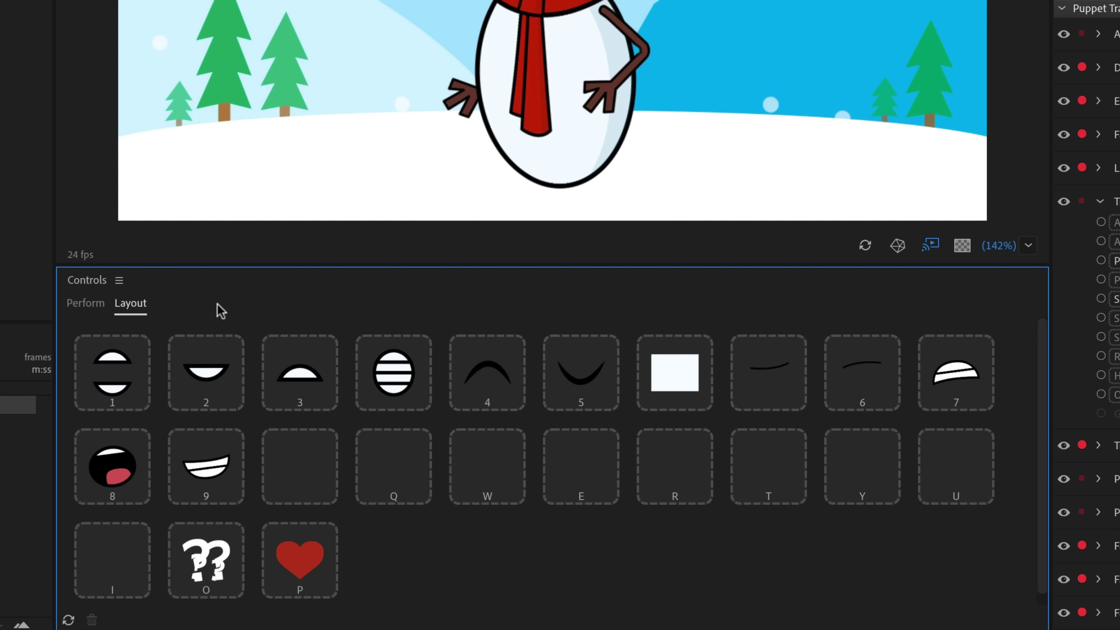
pyautogui.moveTo(413, 492); pyautogui.dragTo(491, 562)
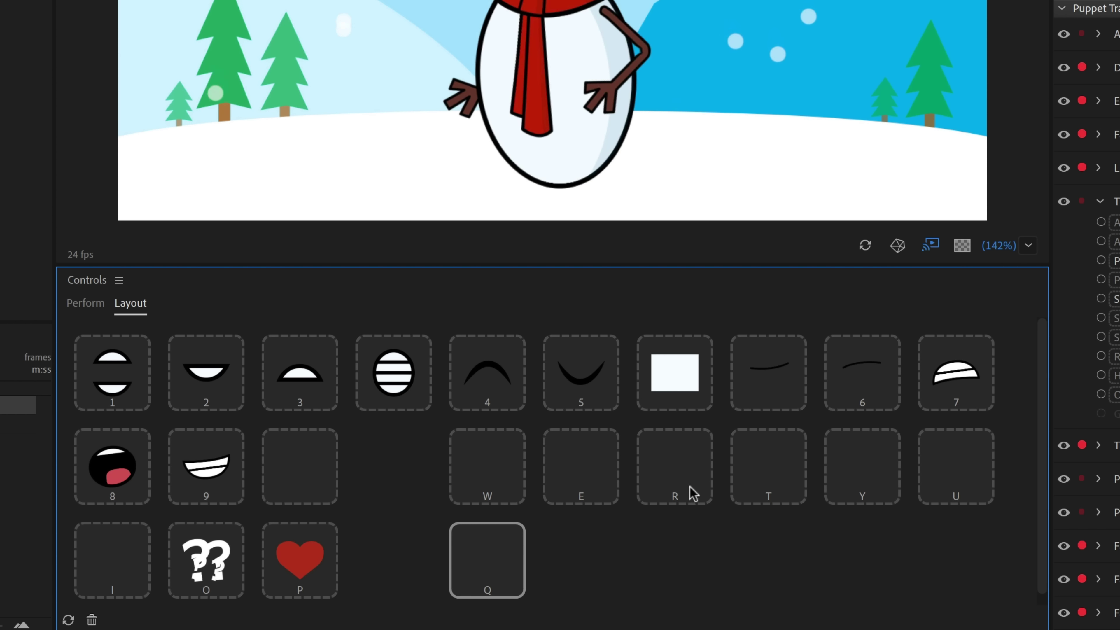
pyautogui.moveTo(694, 500); pyautogui.dragTo(696, 560)
pyautogui.moveTo(686, 405); pyautogui.dragTo(482, 467)
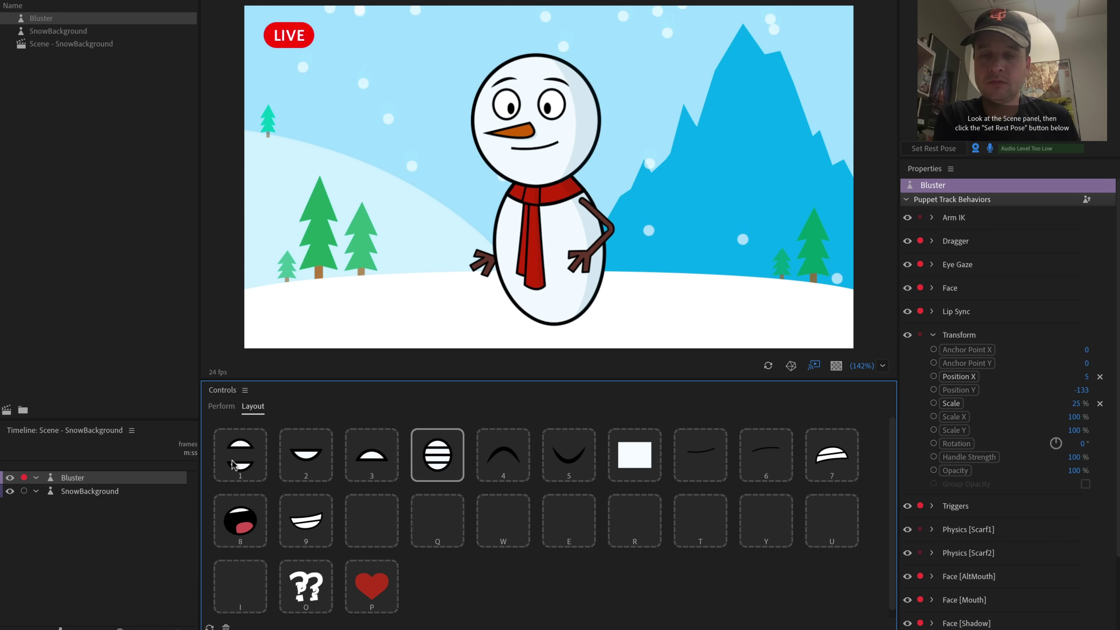
pyautogui.click(224, 408)
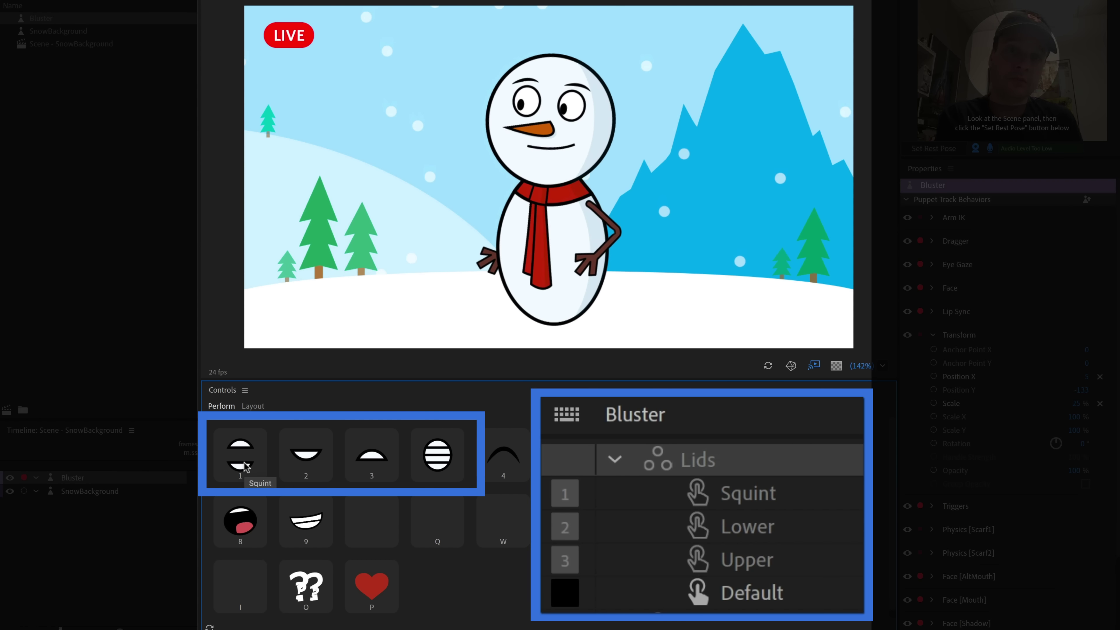
pyautogui.click(309, 465)
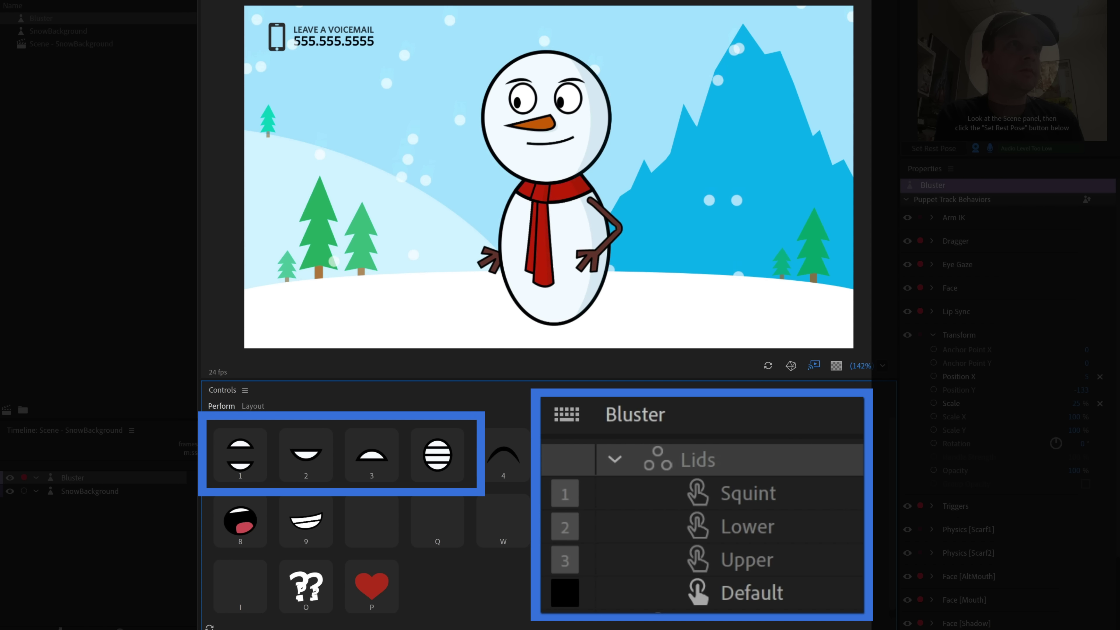
# Step: Delete the striped-circle mouth control, then undo the deletion
pyautogui.click(252, 406)
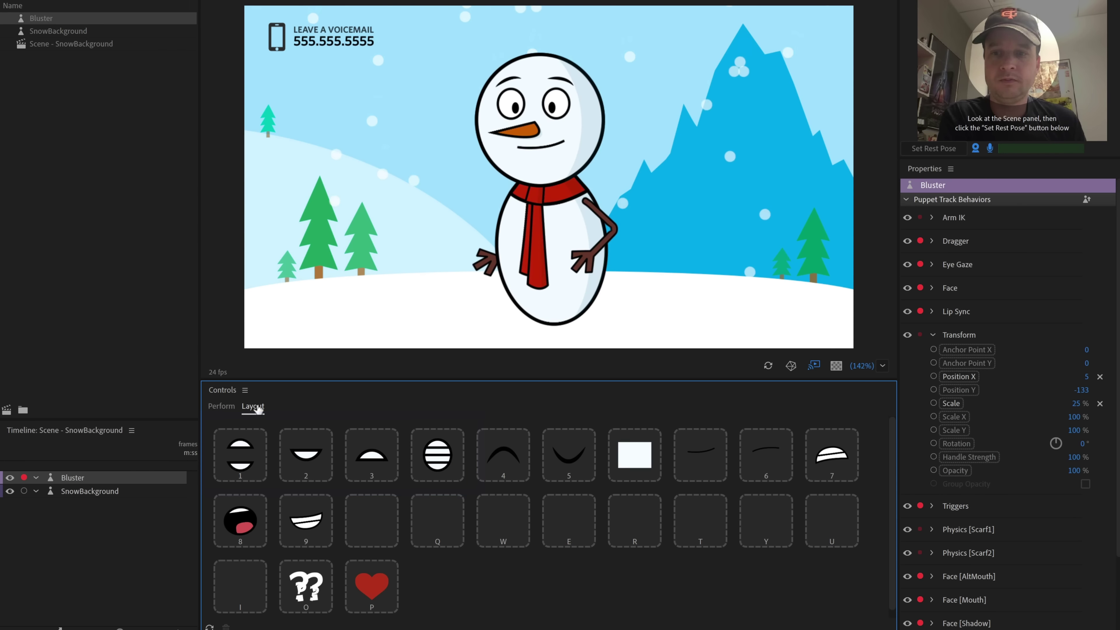
pyautogui.press('Delete')
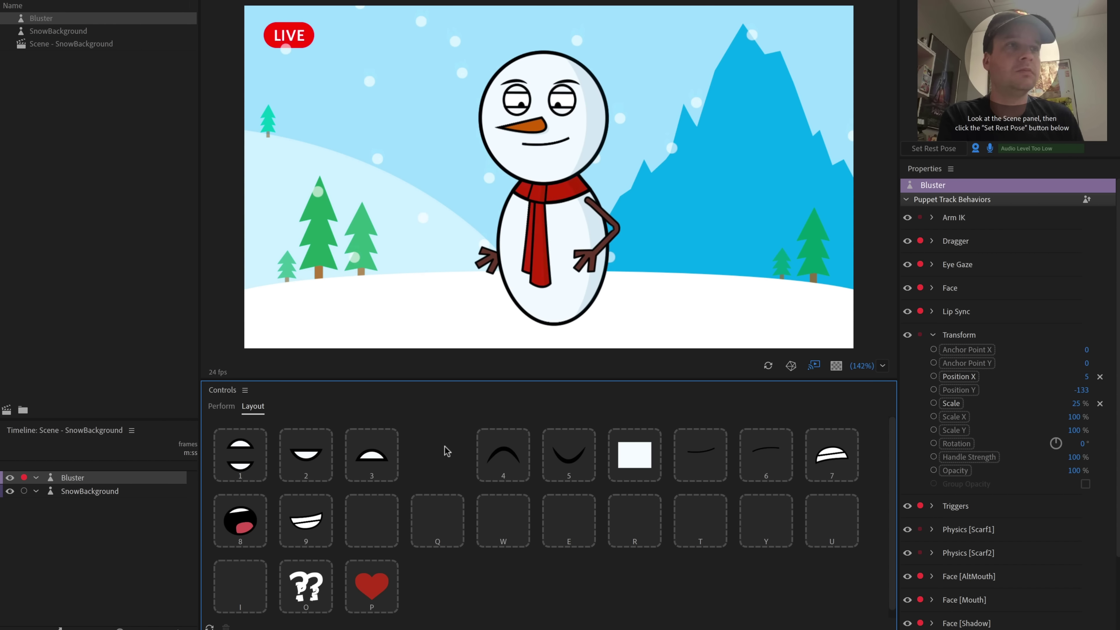
pyautogui.hotkey('ctrl', 'z')
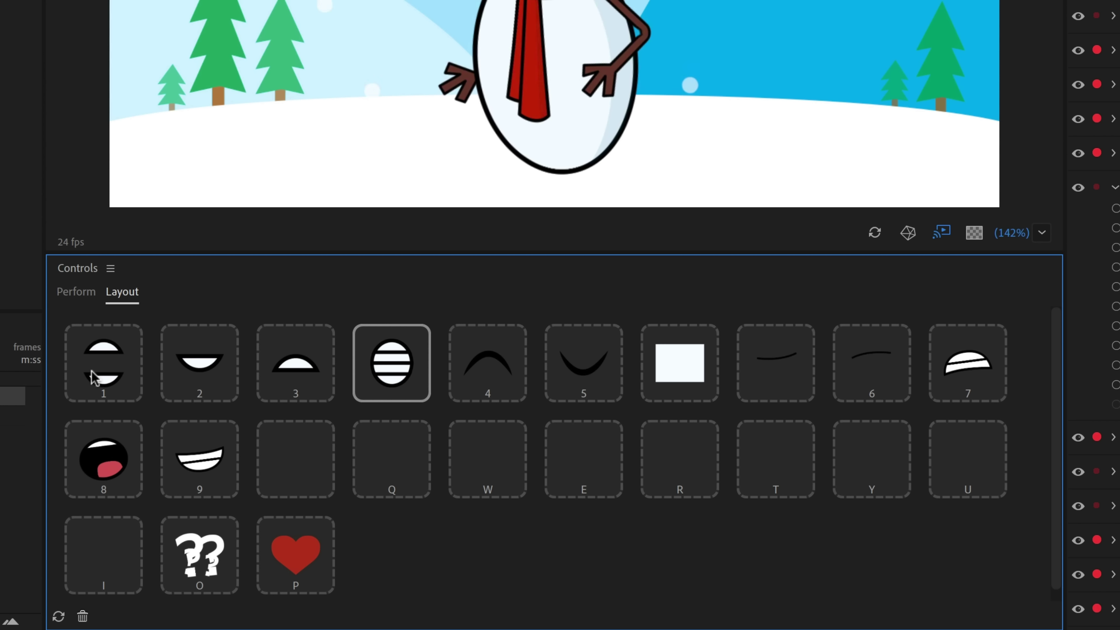
pyautogui.click(77, 292)
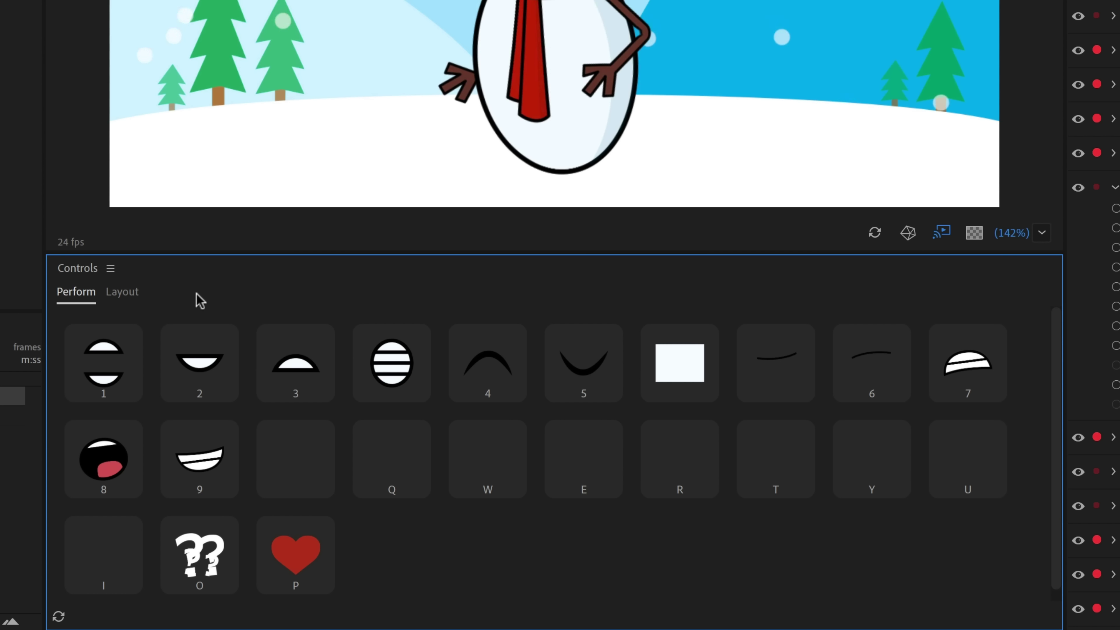
pyautogui.click(122, 292)
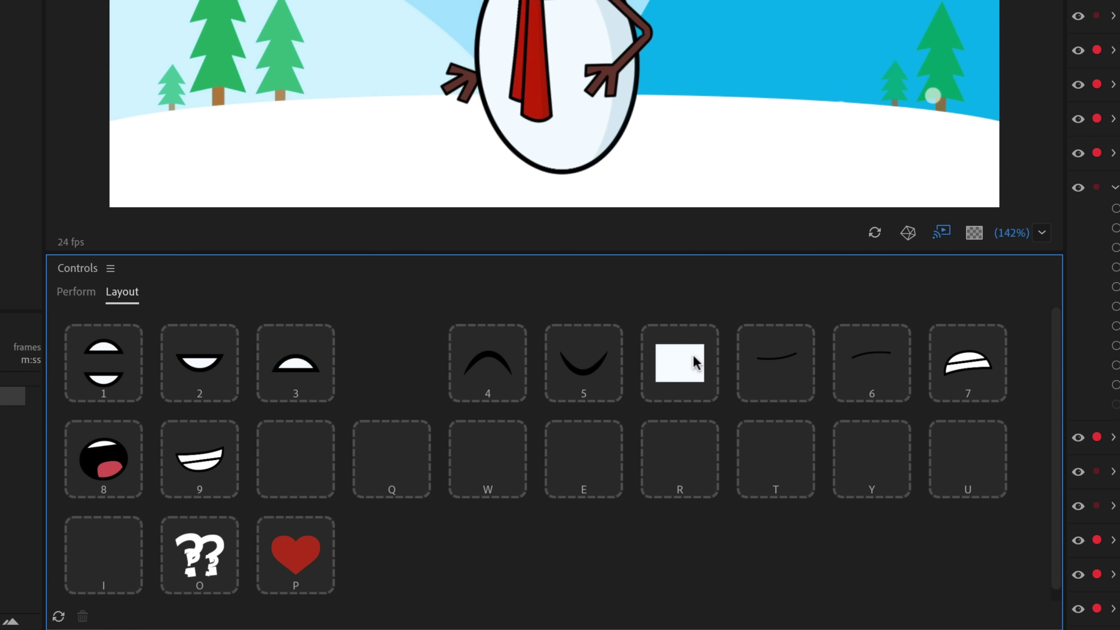
# Step: Try Left Pupil and Whites as the blank-rectangle control's icon, settling on Right Eyeball
pyautogui.rightClick(694, 361)
pyautogui.click(762, 414)
pyautogui.rightClick(710, 384)
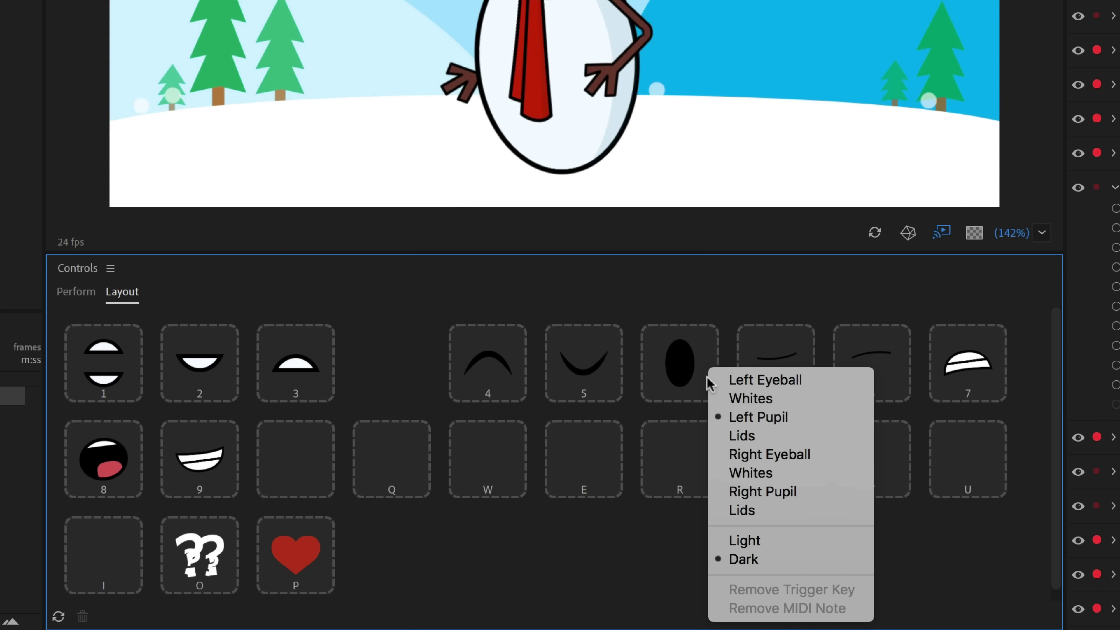
pyautogui.click(748, 398)
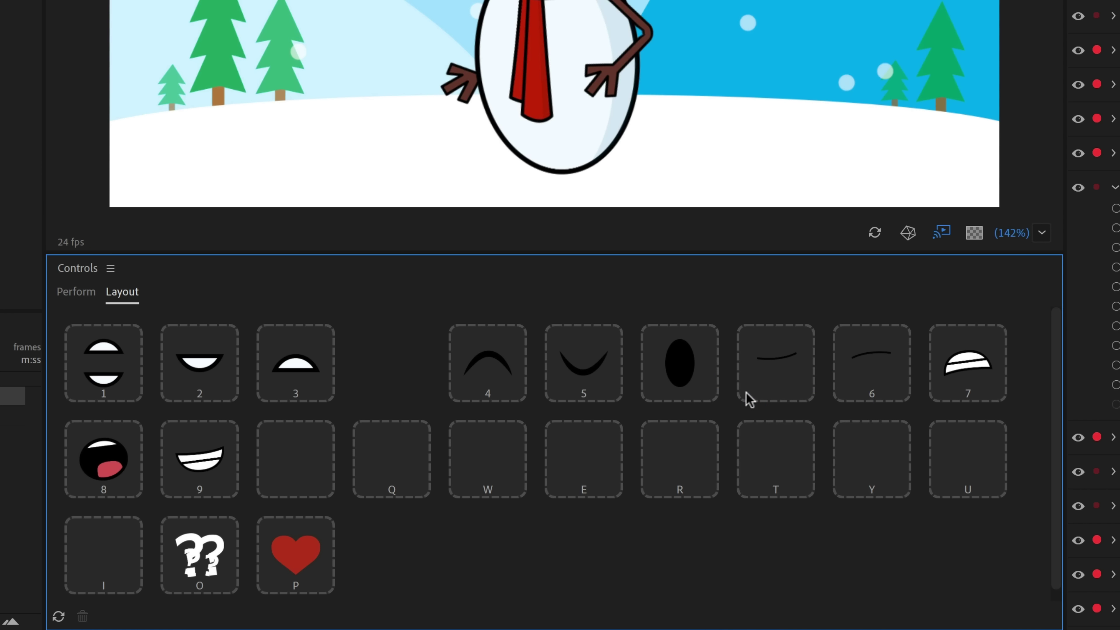
pyautogui.rightClick(695, 384)
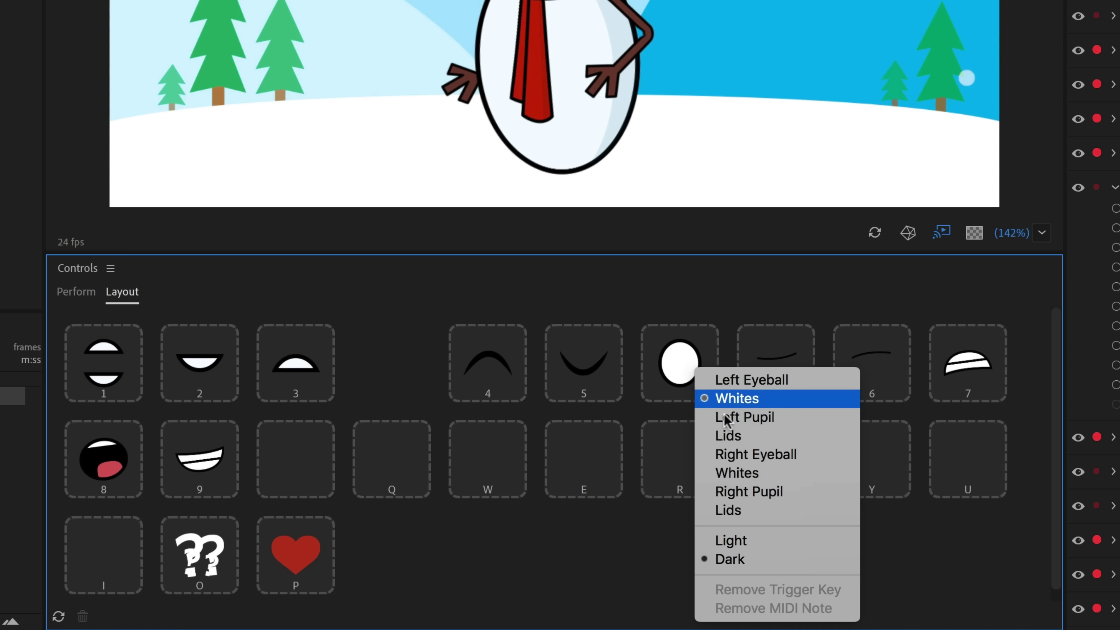
pyautogui.click(767, 456)
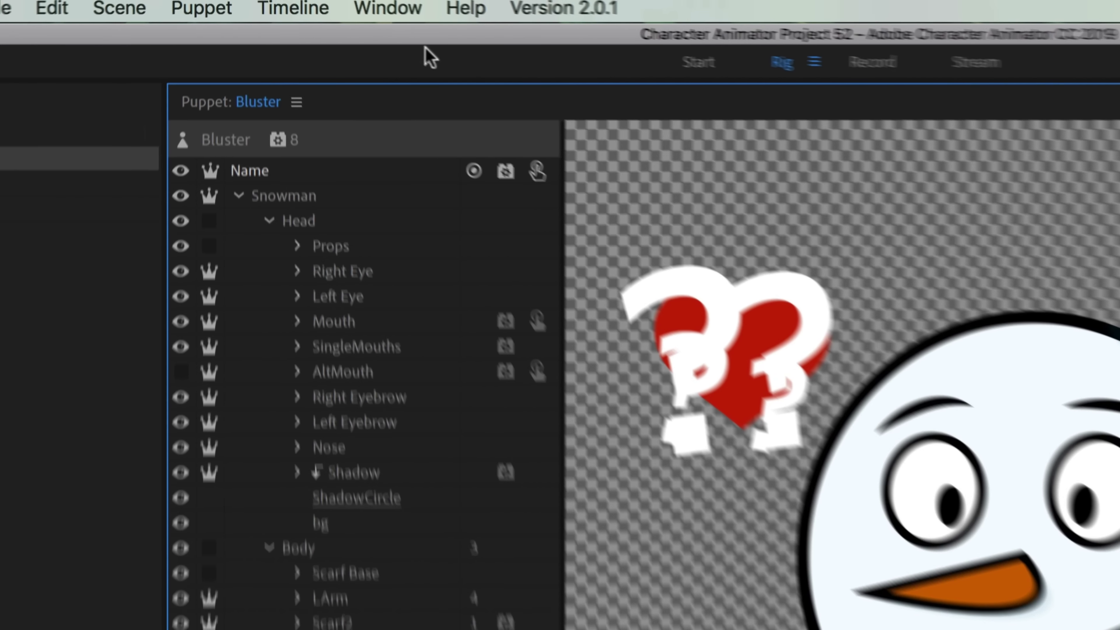
# Step: Show the Controls panel and drag Bluster's Sad, Left Gesture and Wave layers in as triggers
pyautogui.click(309, 0)
pyautogui.click(507, 139)
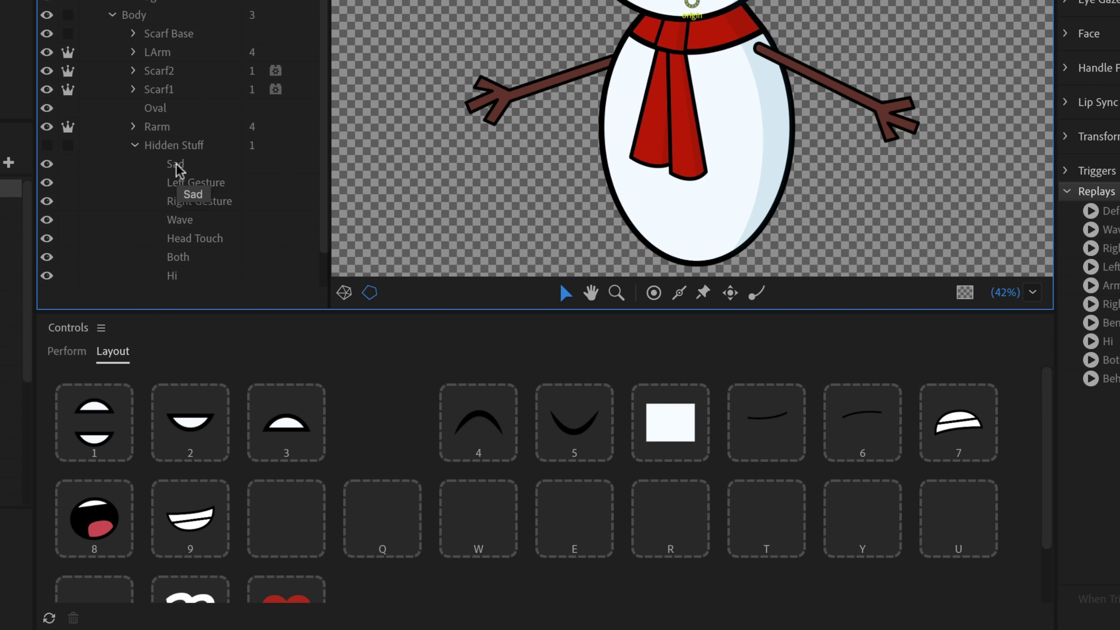
pyautogui.click(177, 166)
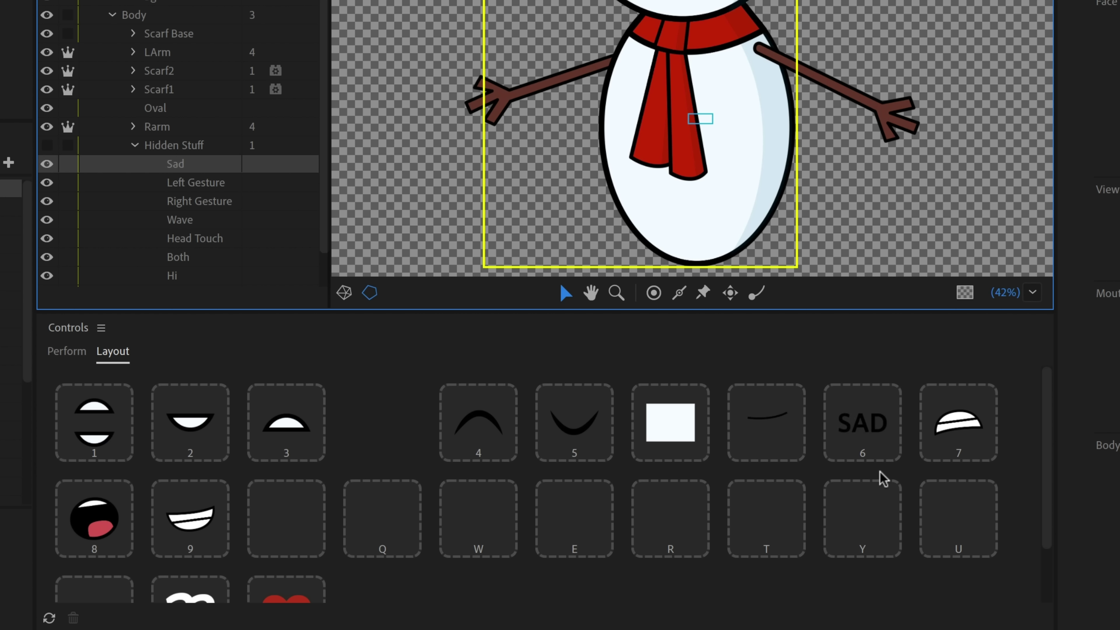
pyautogui.click(185, 184)
pyautogui.moveTo(197, 188); pyautogui.dragTo(480, 518)
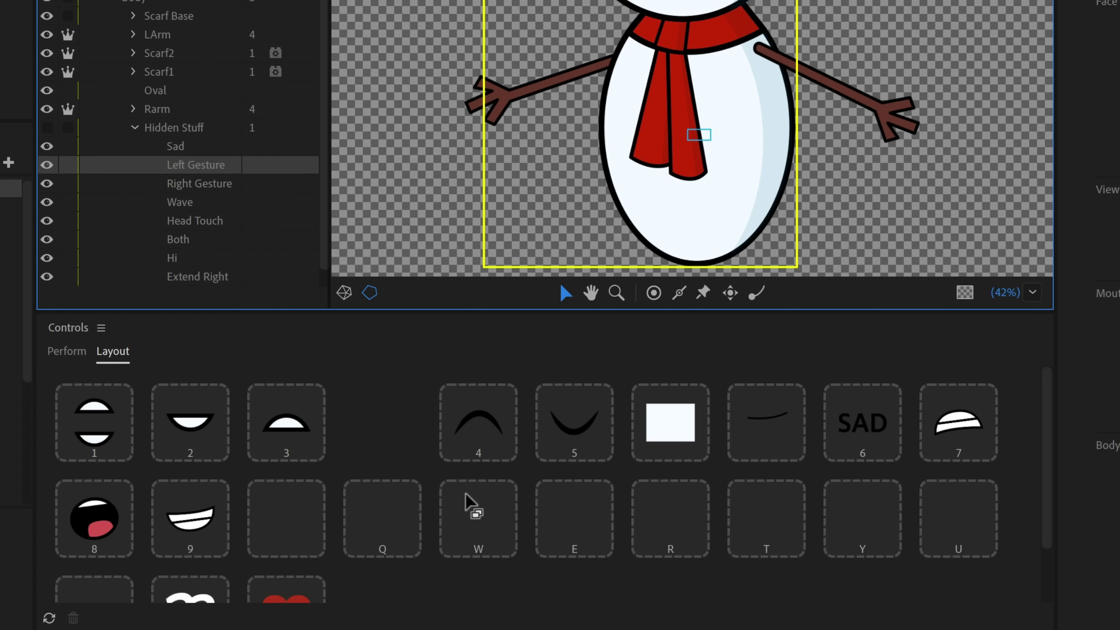
pyautogui.click(211, 188)
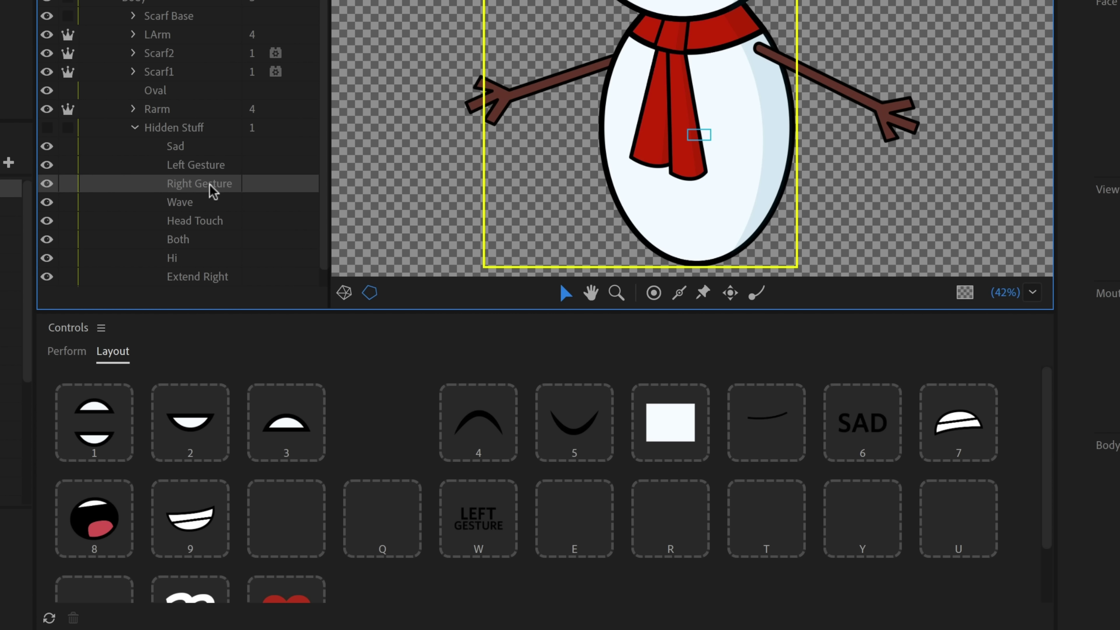
pyautogui.click(194, 203)
pyautogui.moveTo(186, 204); pyautogui.dragTo(689, 519)
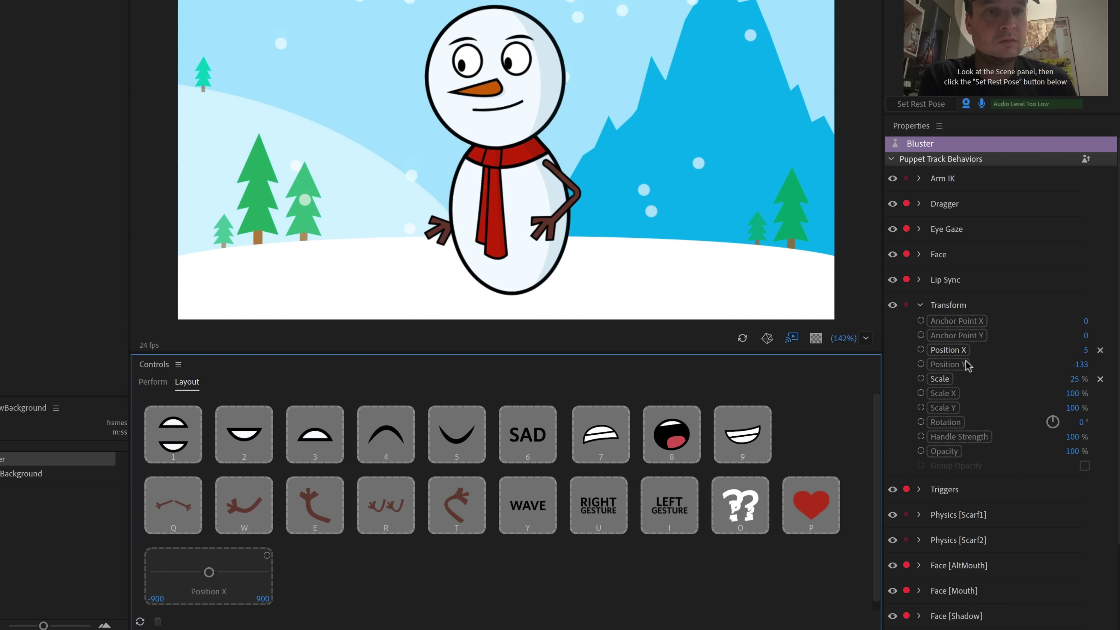
# Step: Add Scale and Rotation controls, then slide Position X to 14.7 and rotate the snowman slightly
pyautogui.moveTo(928, 390); pyautogui.dragTo(449, 598)
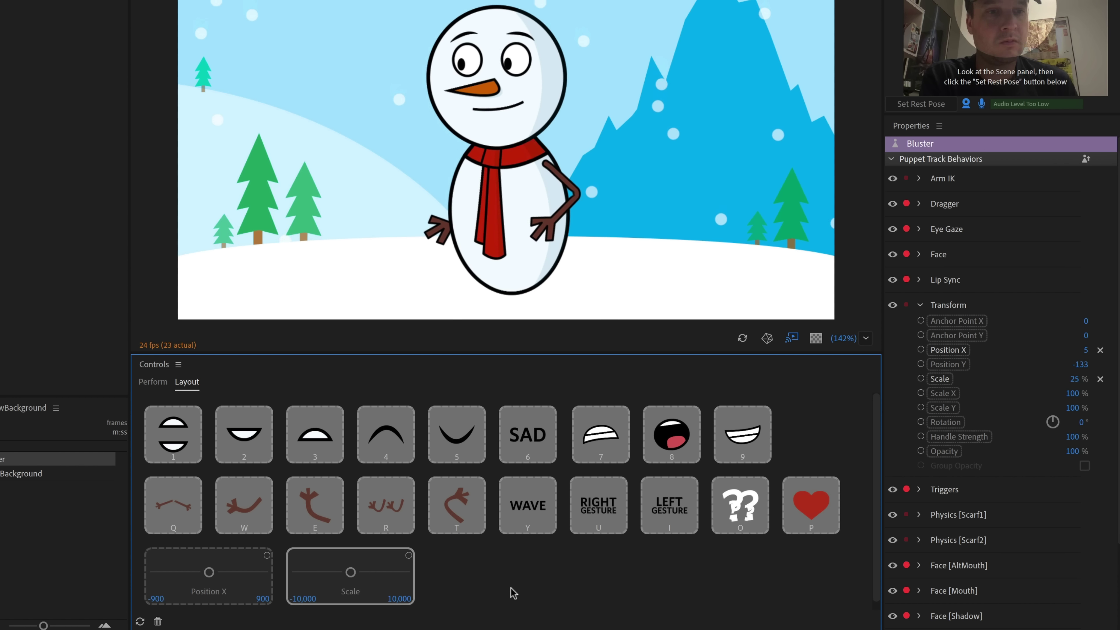
pyautogui.moveTo(956, 424); pyautogui.dragTo(493, 590)
pyautogui.click(153, 382)
pyautogui.moveTo(209, 572)
pyautogui.mouseDown()
pyautogui.moveTo(187, 570)
pyautogui.moveTo(238, 572)
pyautogui.moveTo(187, 569)
pyautogui.mouseUp()
pyautogui.moveTo(457, 569); pyautogui.dragTo(457, 563)
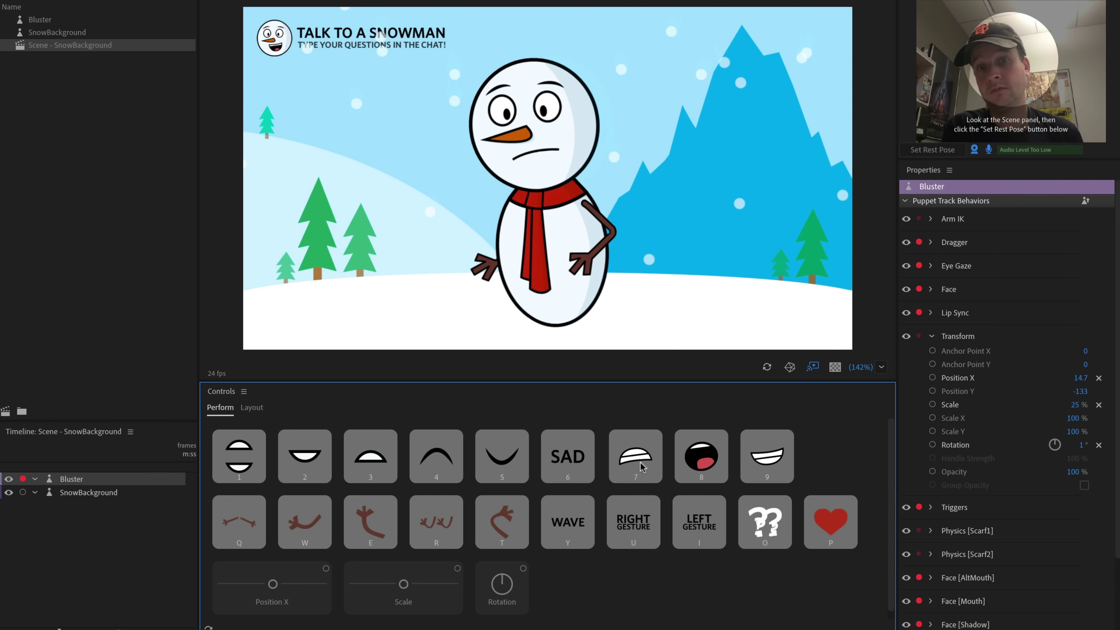
pyautogui.click(701, 459)
pyautogui.click(847, 536)
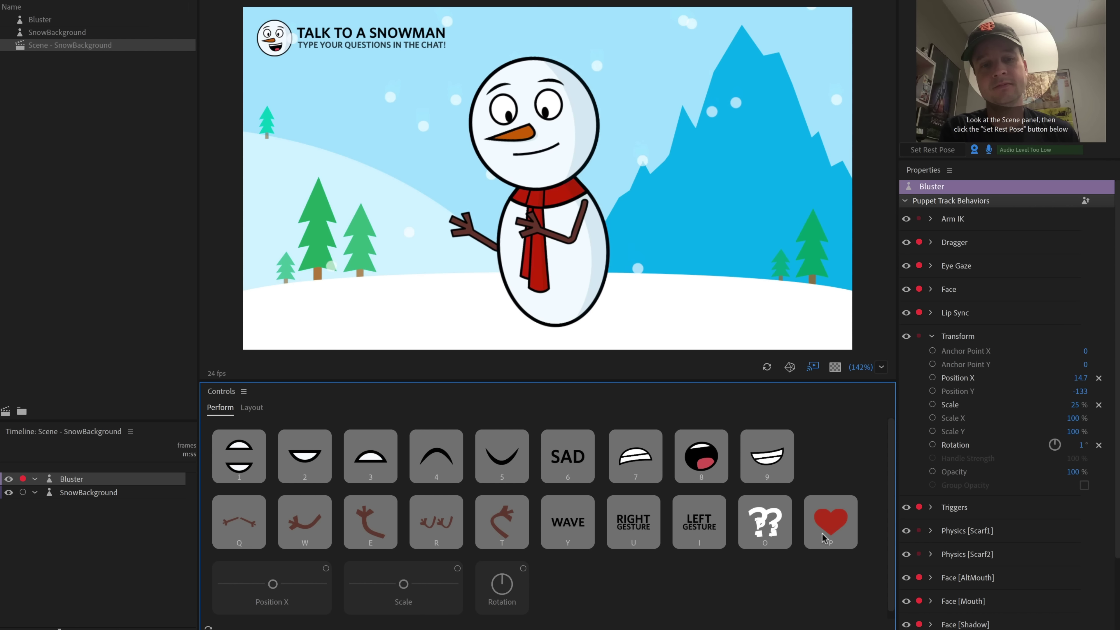
pyautogui.click(767, 461)
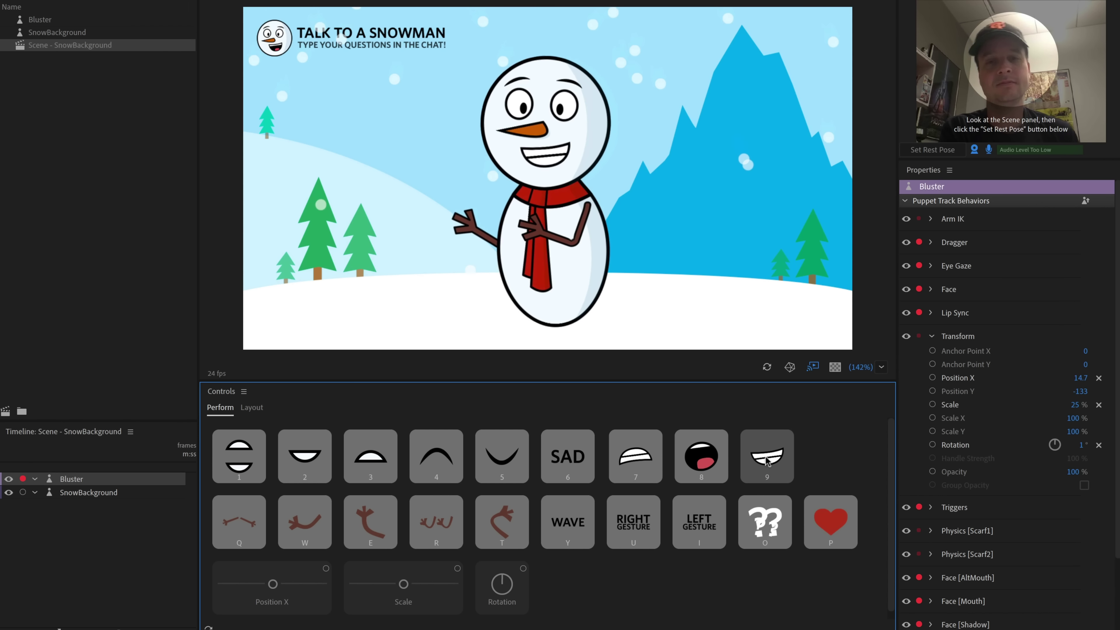
pyautogui.click(385, 469)
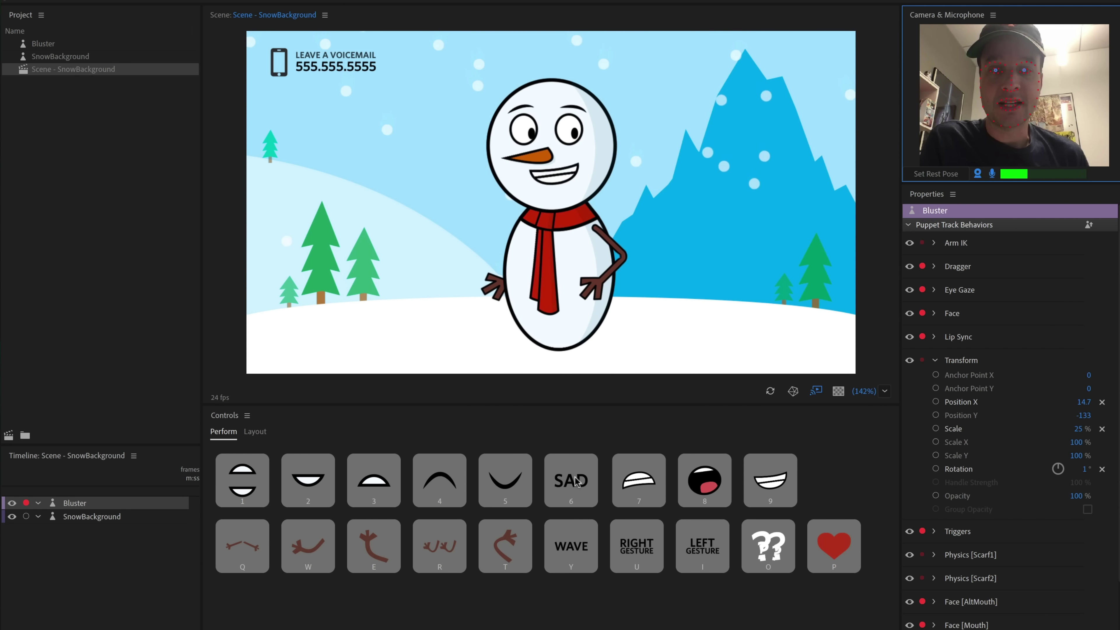
# Step: Fire the SAD trigger to give the snowman a sad mouth
pyautogui.click(574, 494)
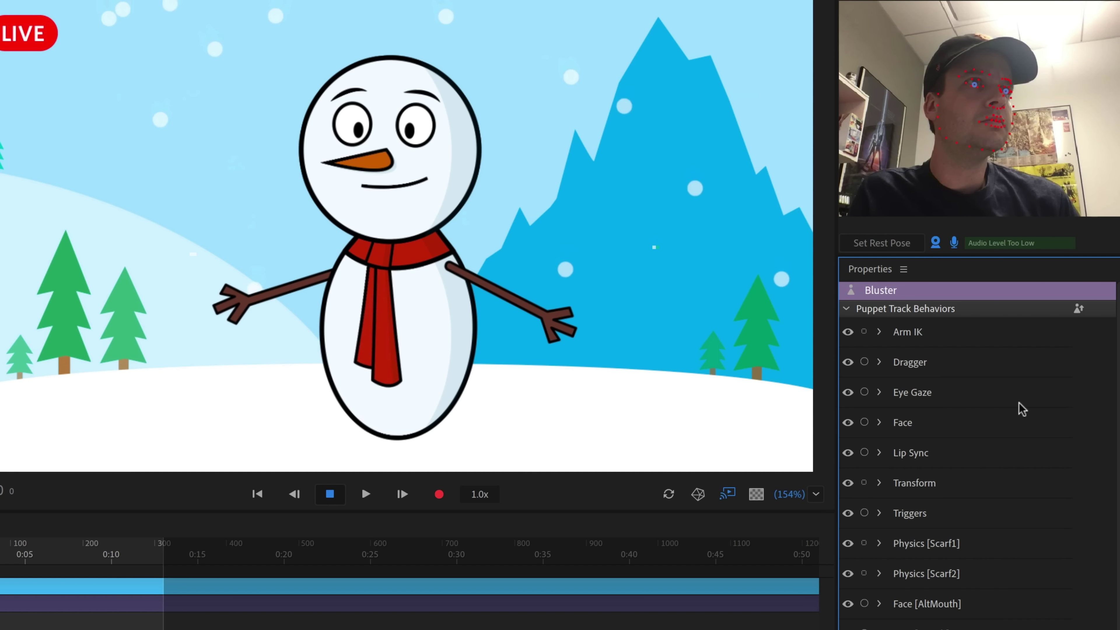
# Step: Arm Dragger and record a take of the snowman's right arm bending down and left arm waving
pyautogui.click(865, 362)
pyautogui.moveTo(563, 324)
pyautogui.mouseDown()
pyautogui.moveTo(529, 366)
pyautogui.moveTo(485, 360)
pyautogui.mouseUp()
pyautogui.moveTo(229, 305); pyautogui.dragTo(269, 207)
pyautogui.click(439, 494)
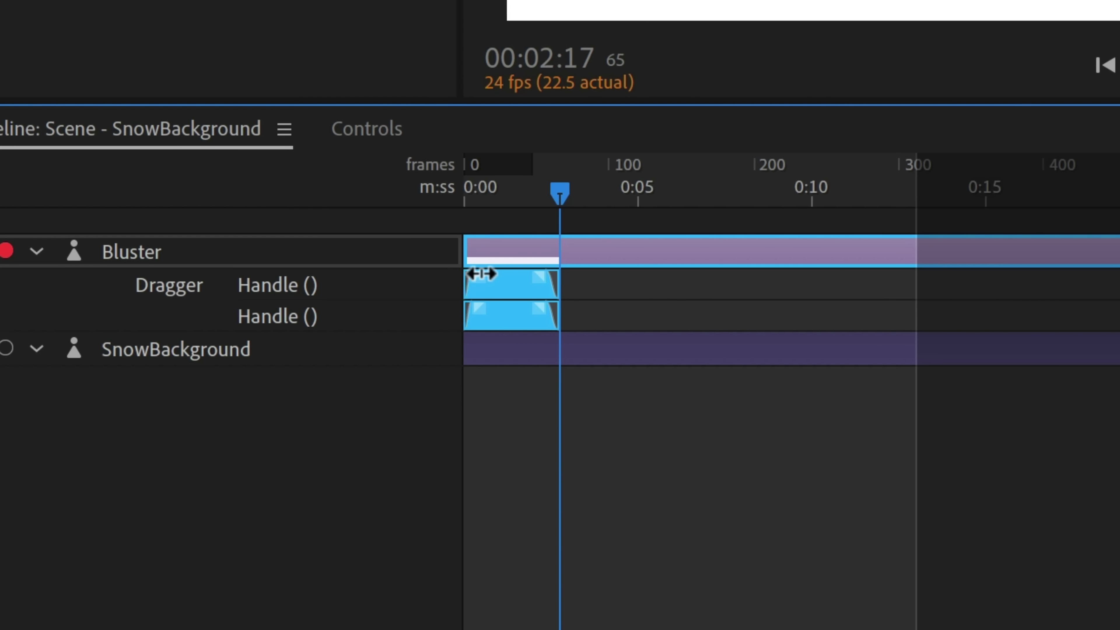
# Step: Turn both Handle takes into a latched Dragger (2) replay trigger set to Stop / Sustain
pyautogui.click(688, 327)
pyautogui.moveTo(592, 325); pyautogui.dragTo(491, 285)
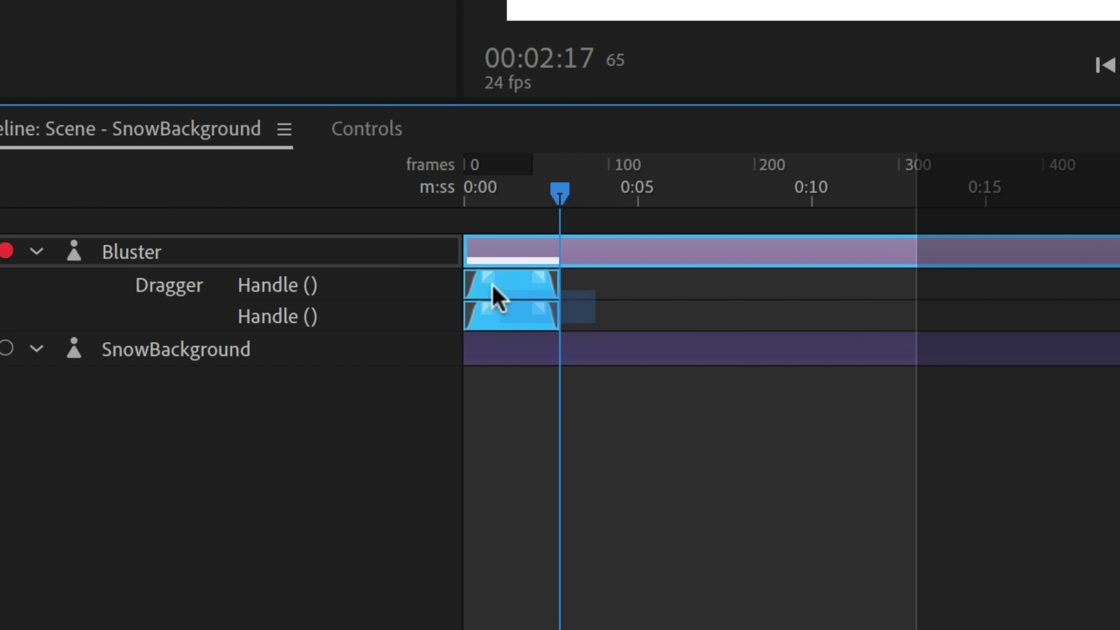
pyautogui.rightClick(516, 287)
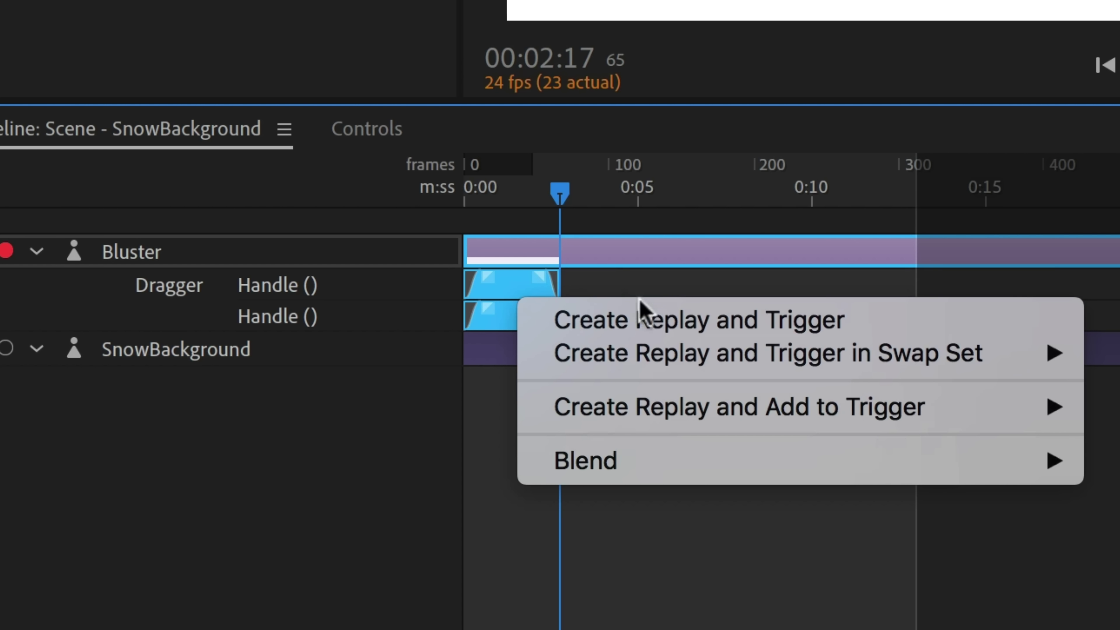
pyautogui.click(874, 326)
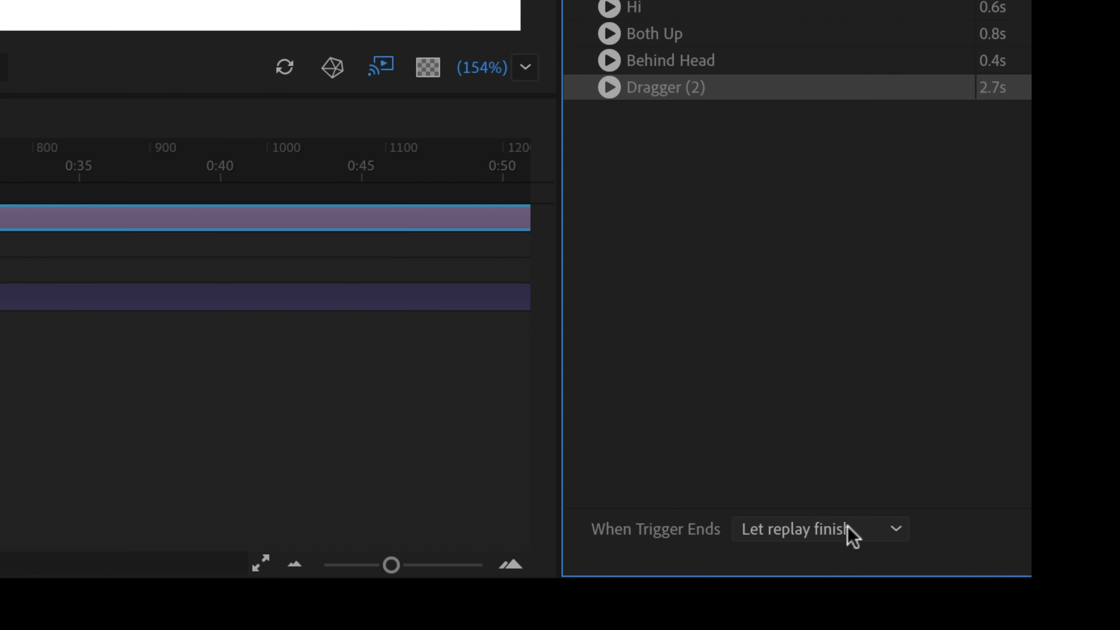
pyautogui.click(852, 533)
pyautogui.click(855, 500)
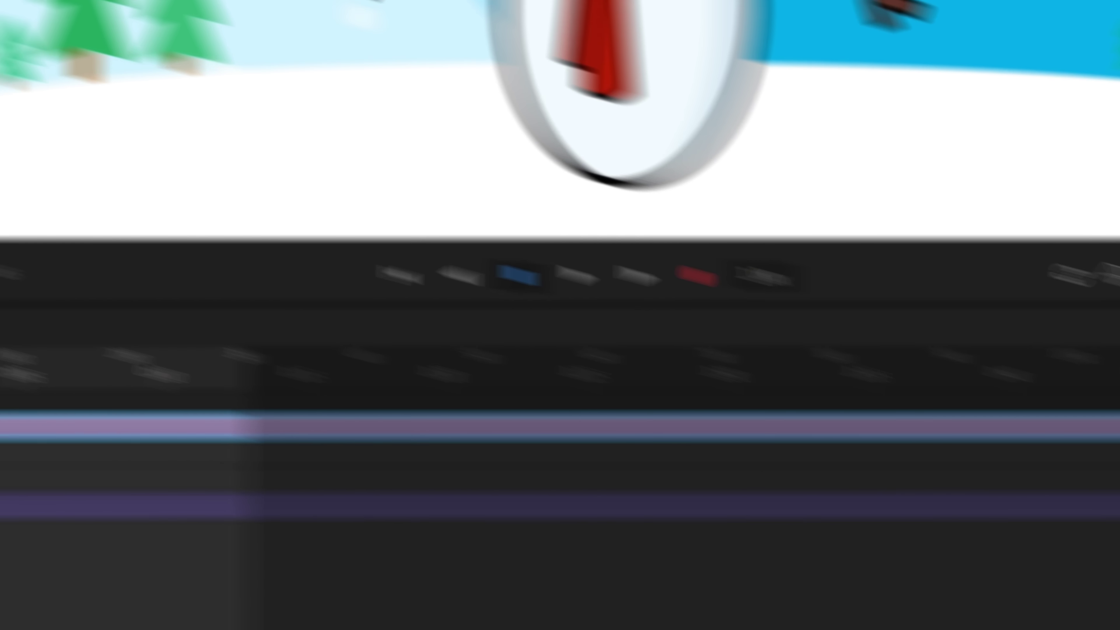
pyautogui.click(399, 353)
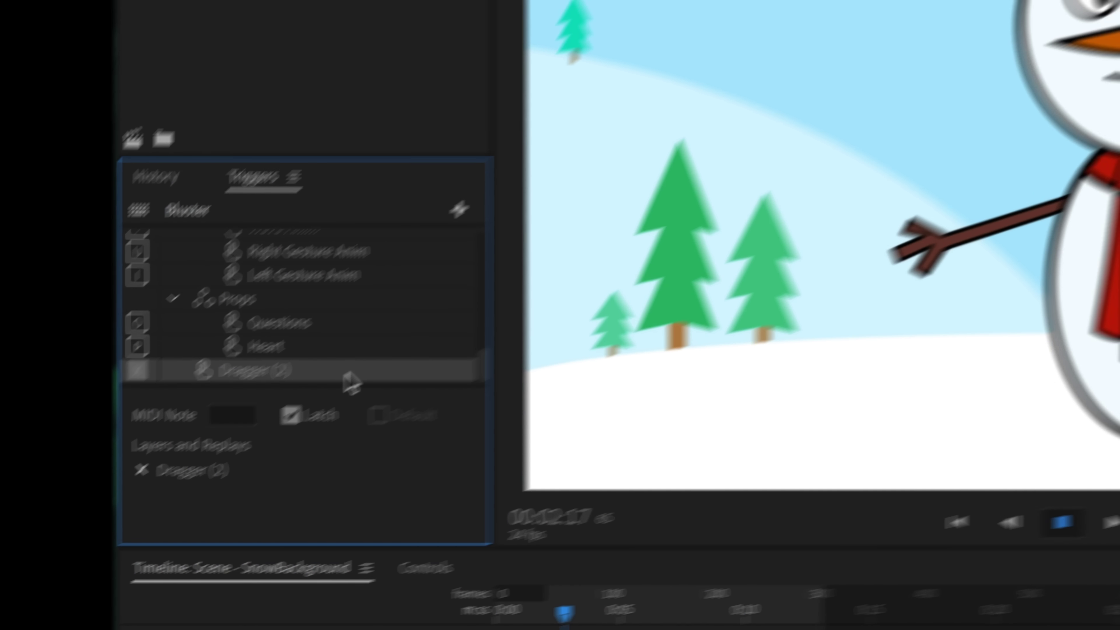
# Step: Trigger Bluster's arm poses in turn: Arms Out, Right Extend, Bend Both, Hi and Behind Head
pyautogui.scroll(5, 177, 397)
pyautogui.click(176, 402)
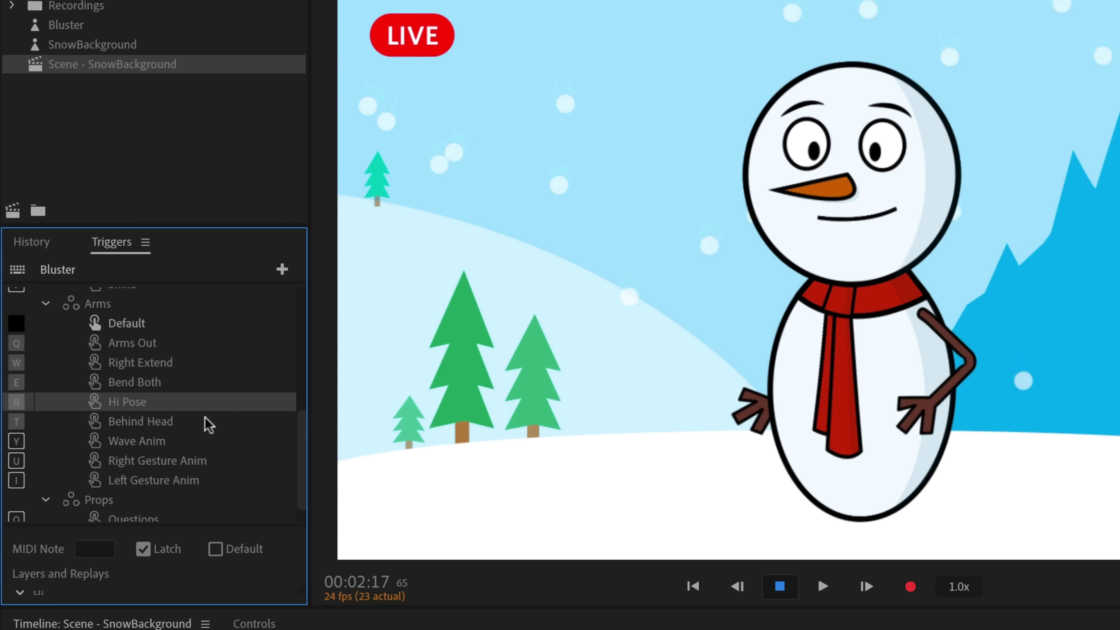
pyautogui.click(192, 346)
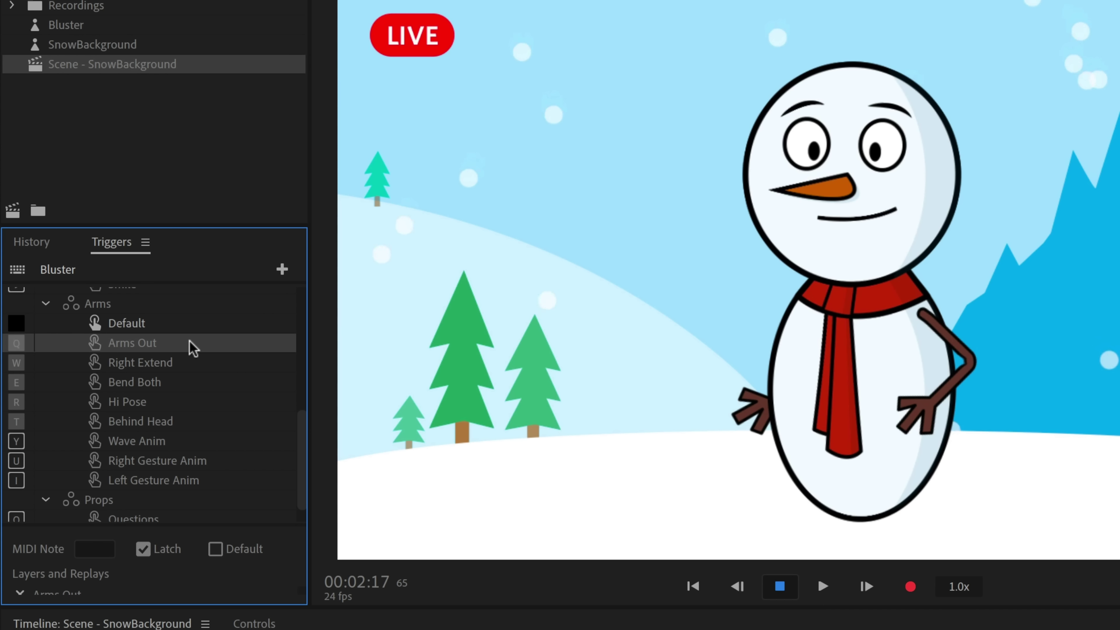
pyautogui.click(186, 371)
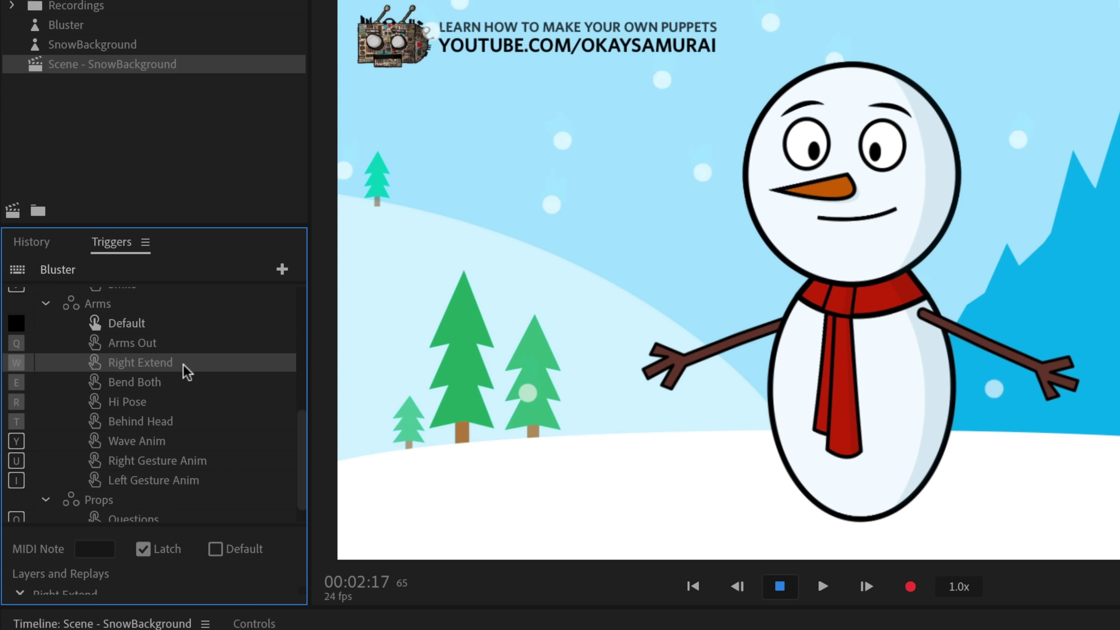
pyautogui.click(174, 381)
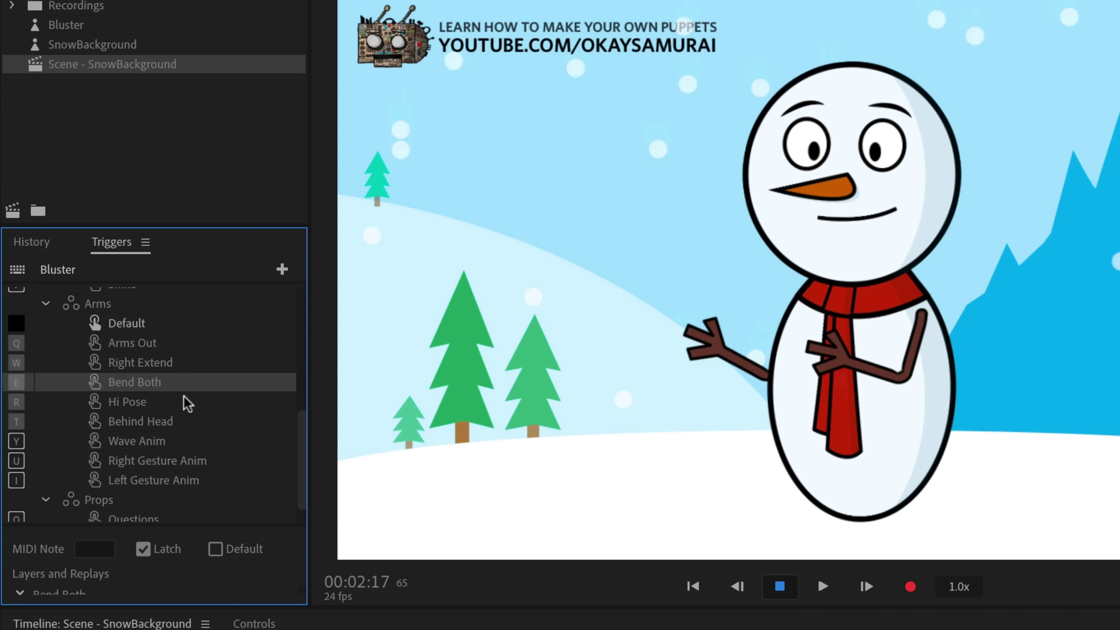
pyautogui.click(194, 402)
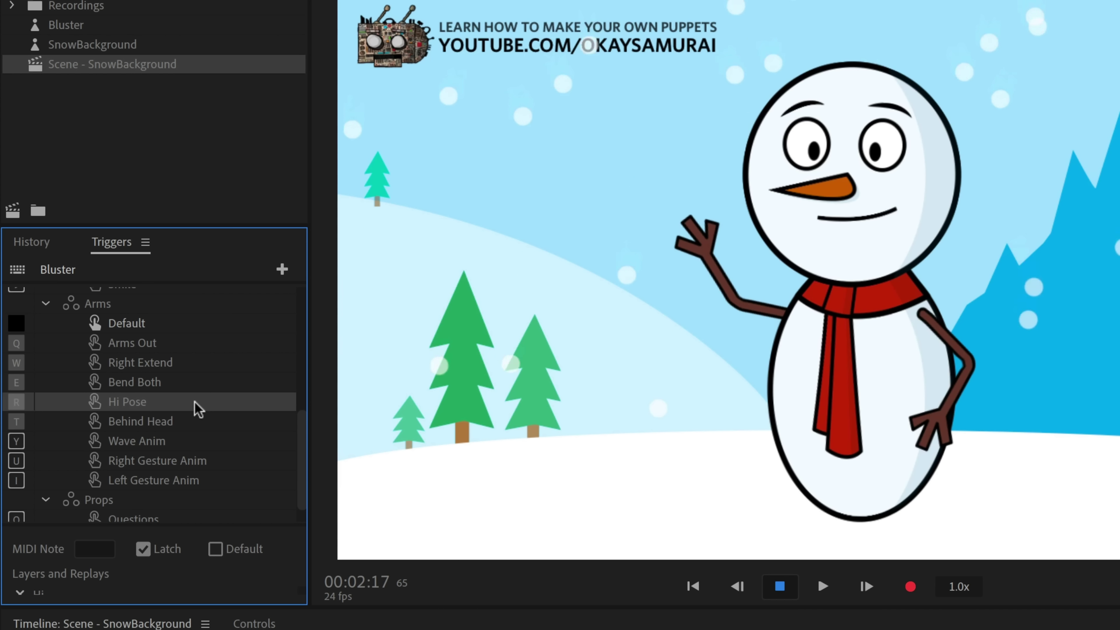
pyautogui.click(215, 423)
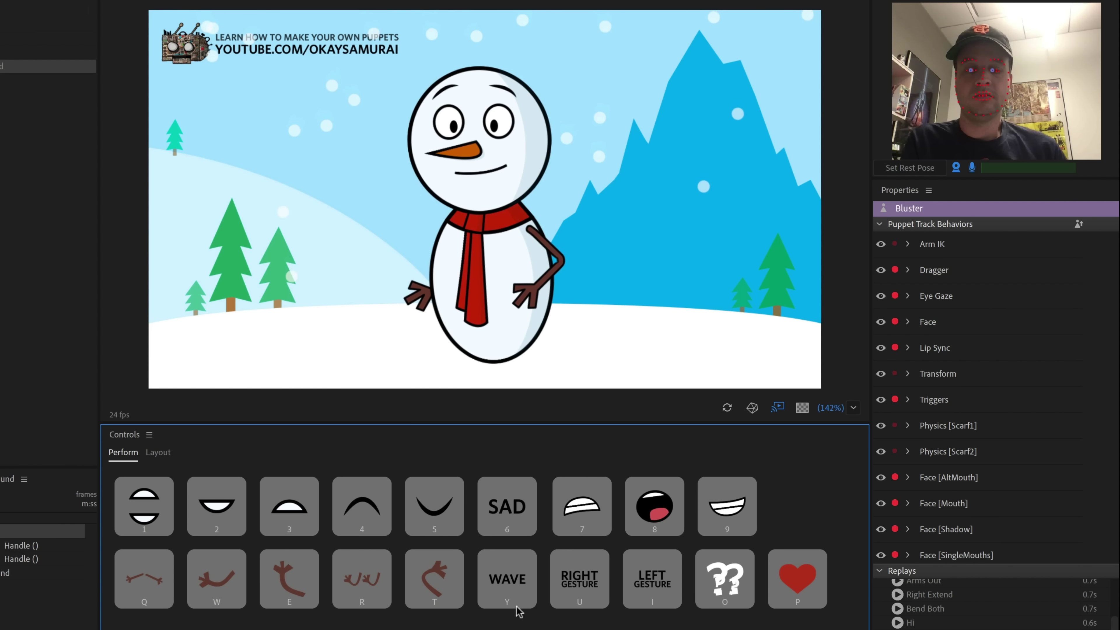
# Step: Make Bluster wave, close his eyes happily, show a heart then question marks, and reopen his eyes
pyautogui.click(509, 585)
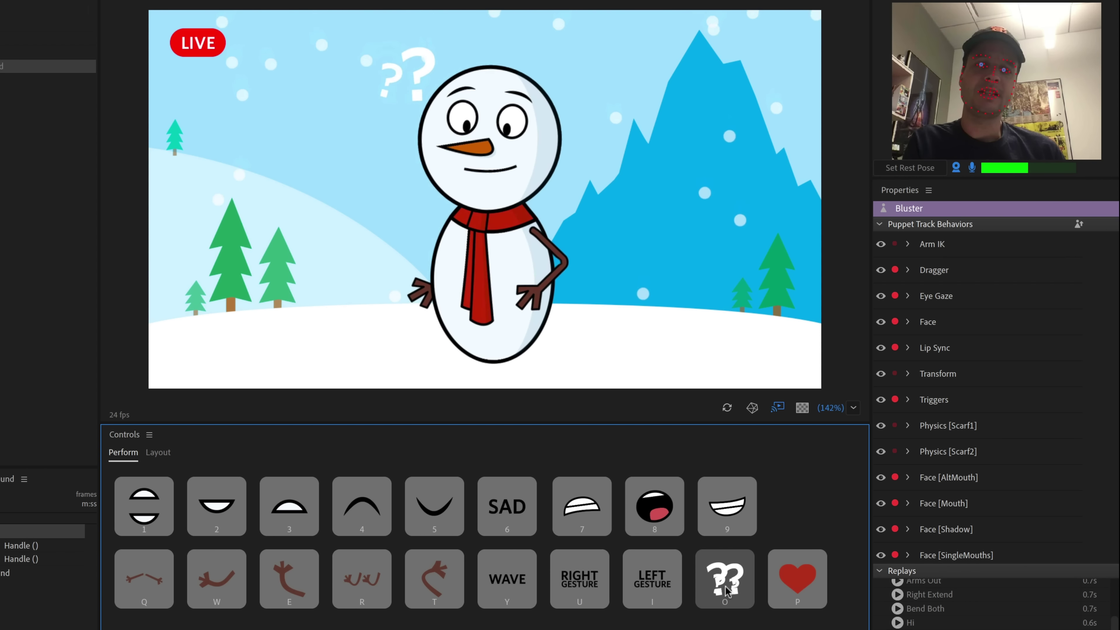
pyautogui.click(371, 503)
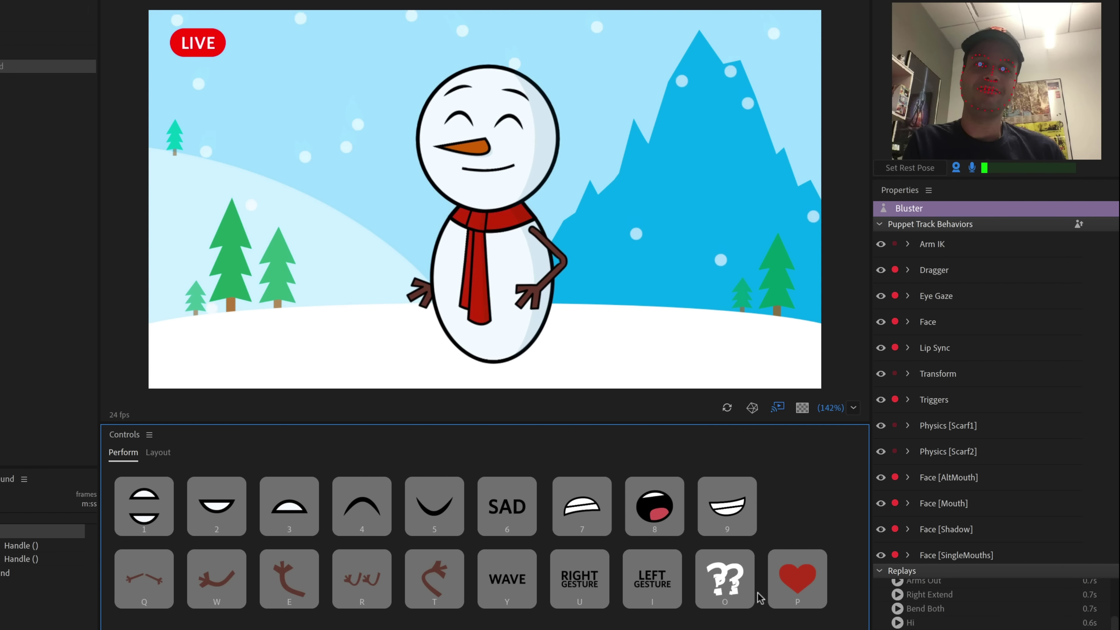
pyautogui.click(788, 585)
pyautogui.click(734, 588)
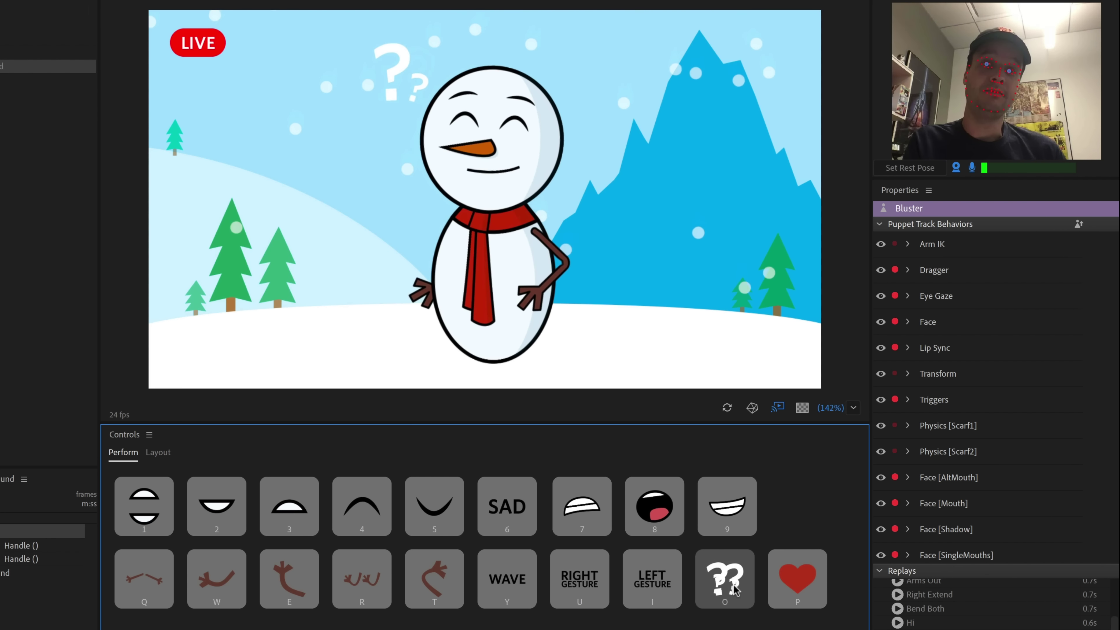
pyautogui.press('4')
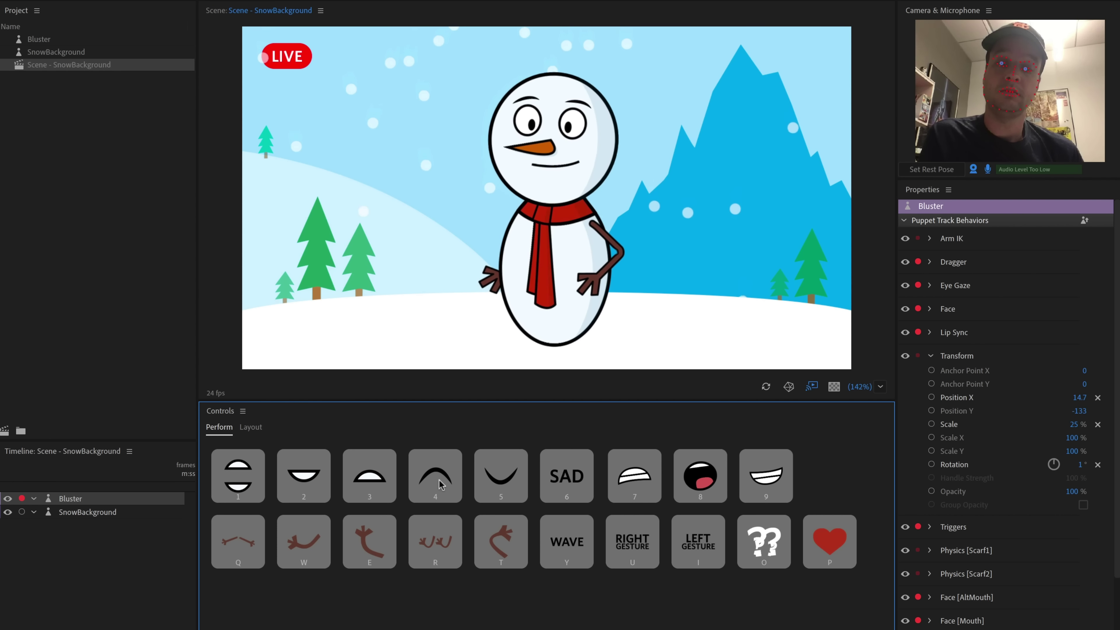
# Step: Fire triggers 4 and 9 so the snowman closes his eyes happily and grins widely
pyautogui.click(436, 482)
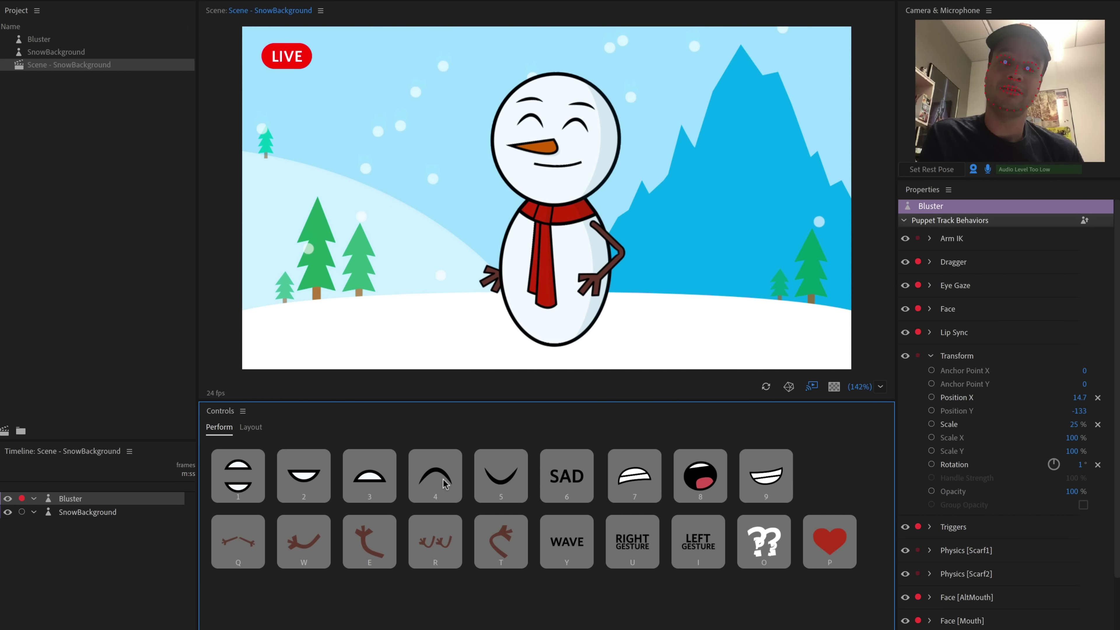
pyautogui.click(758, 484)
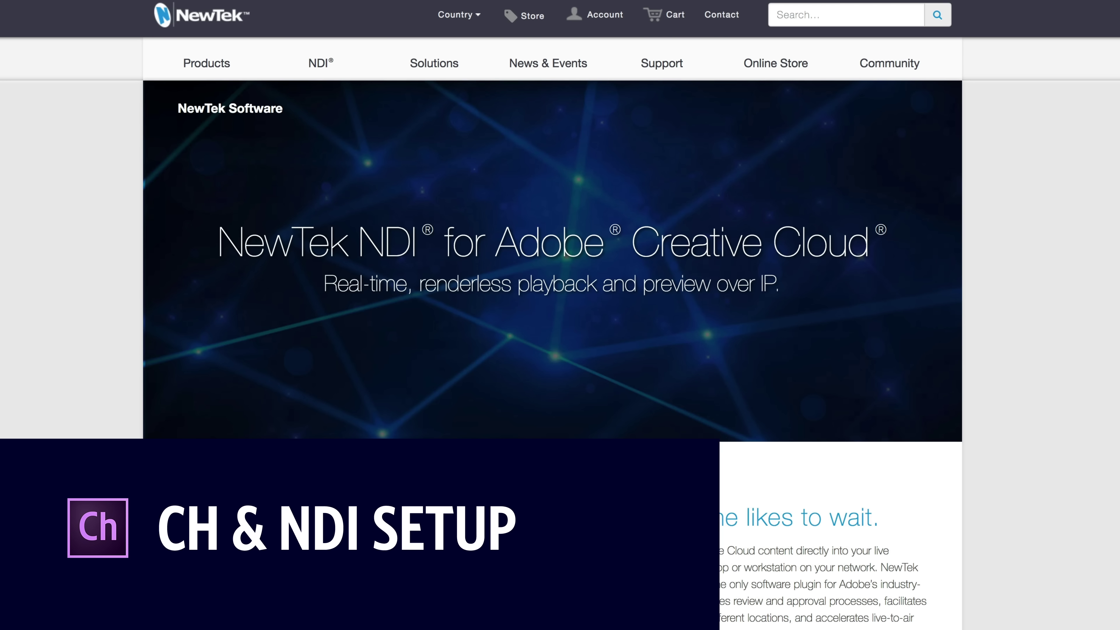
# Step: Download the Mac NDI Tools package from the NewTek Adobe Creative Cloud page
pyautogui.scroll(-15, 551, 265)
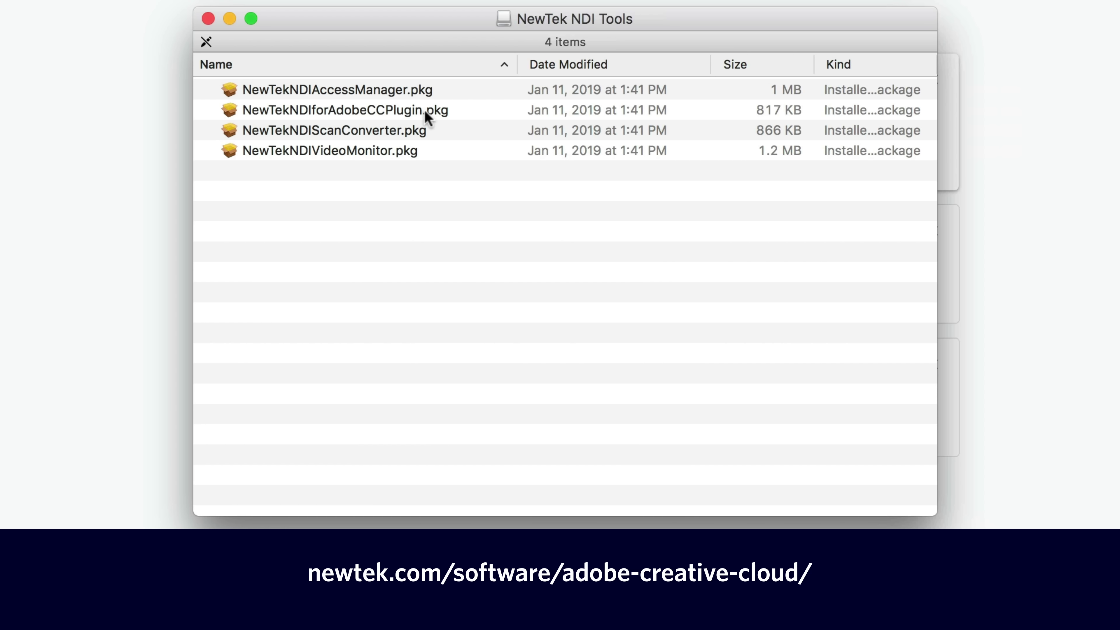
pyautogui.click(424, 110)
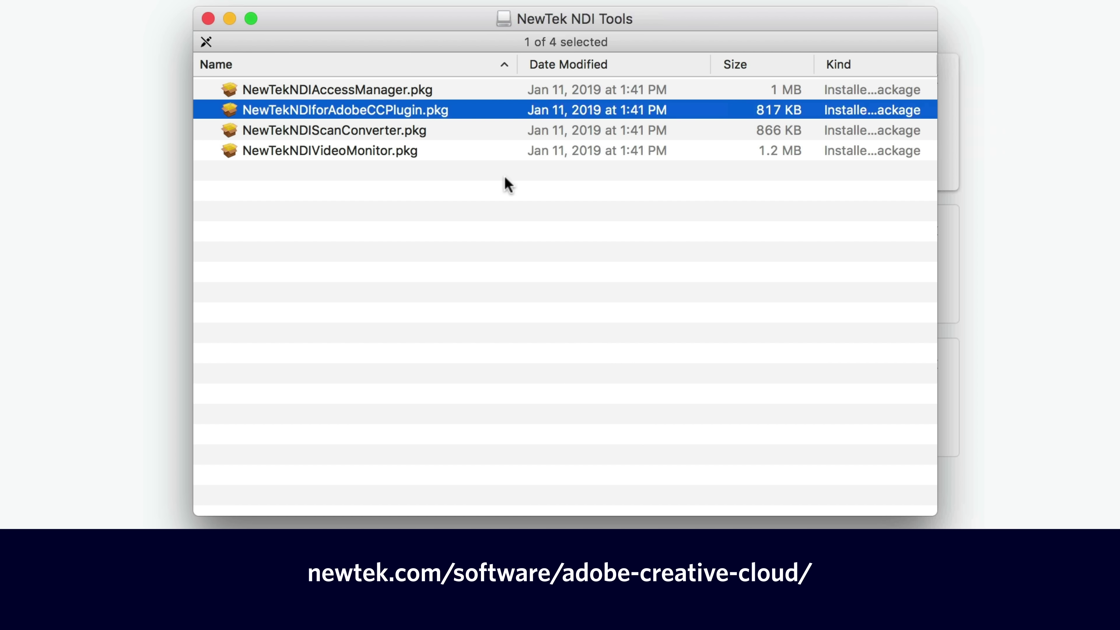
# Step: Select the NewTekNDIVideoMonitor.pkg installer in the NewTek NDI Tools folder
pyautogui.click(451, 152)
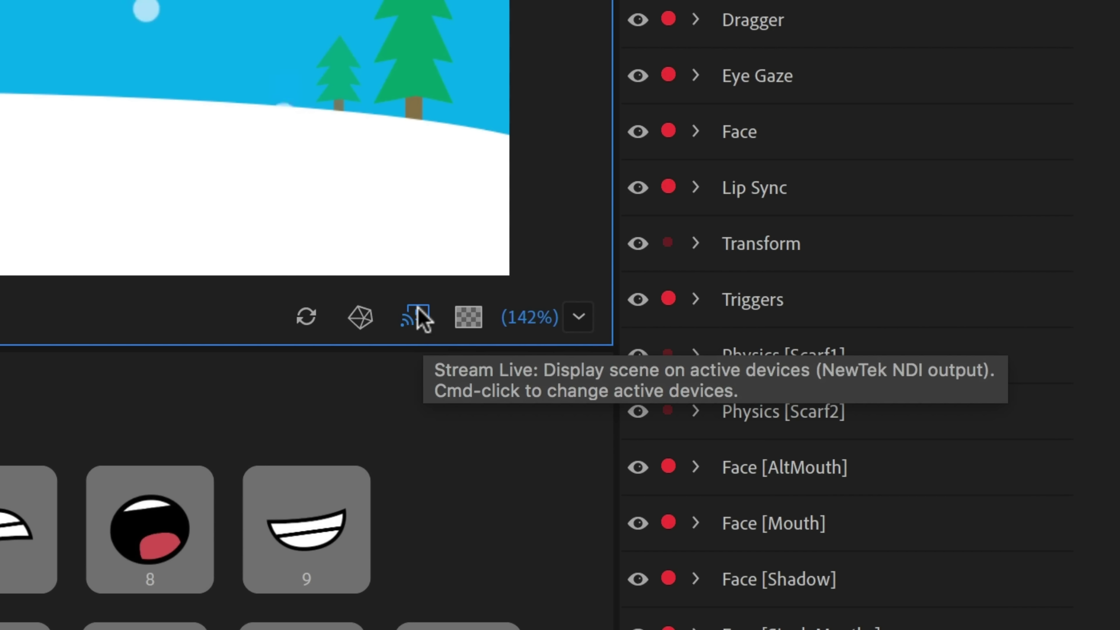
# Step: Turn on Stream Live and confirm NewTek NDI output as the live output device
pyautogui.click(419, 313)
pyautogui.click(417, 315)
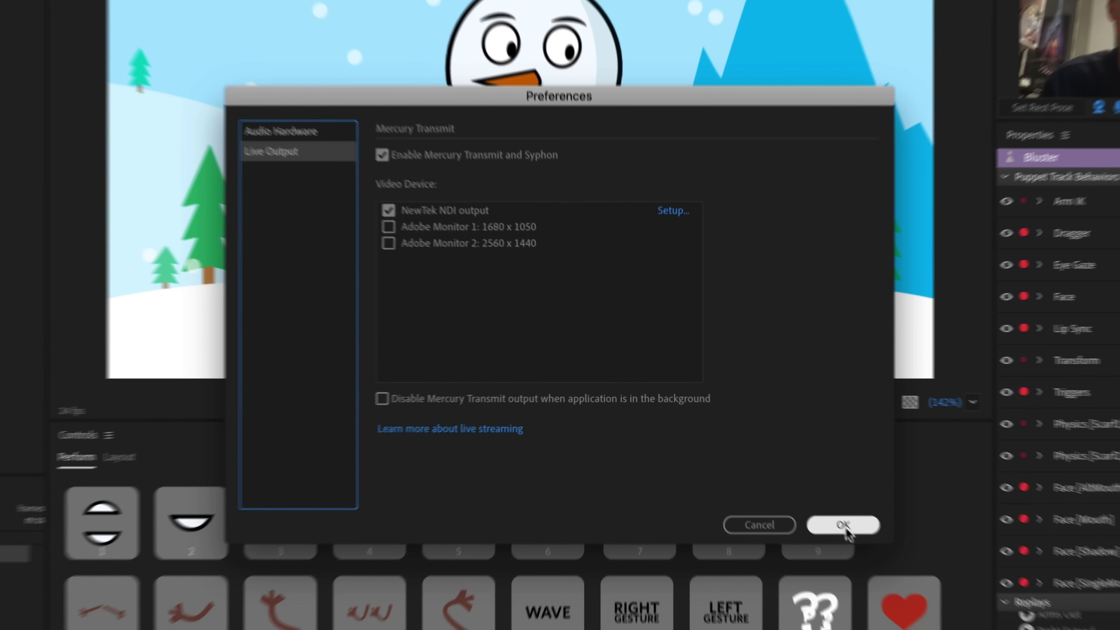
pyautogui.click(843, 525)
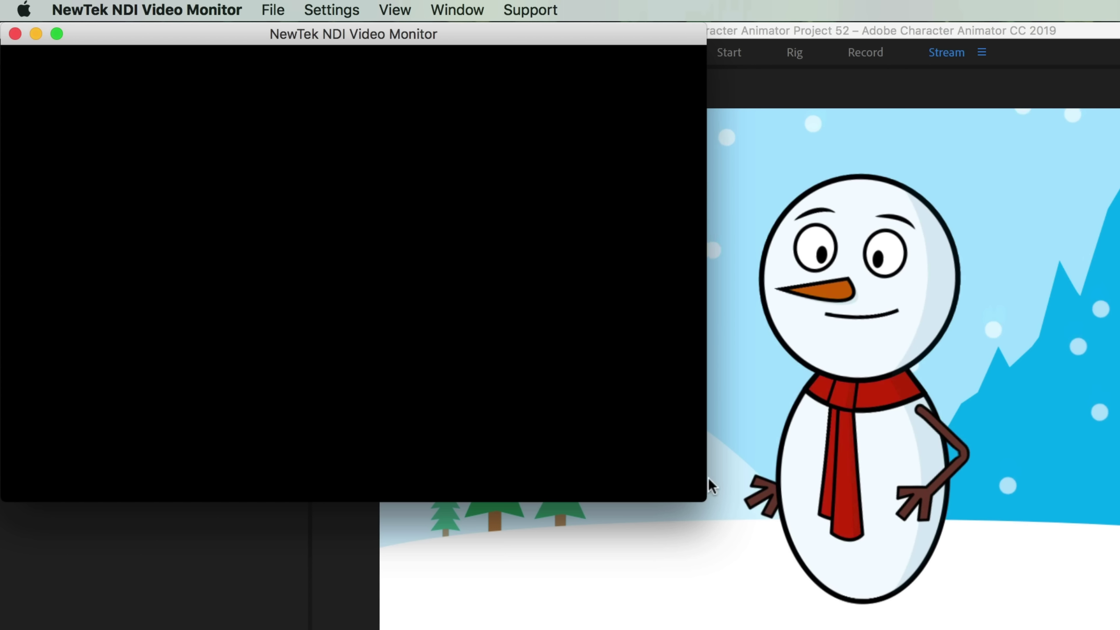
# Step: Show the Adobe Character Animator NDI feed in the Video Monitor and resize its window
pyautogui.click(272, 9)
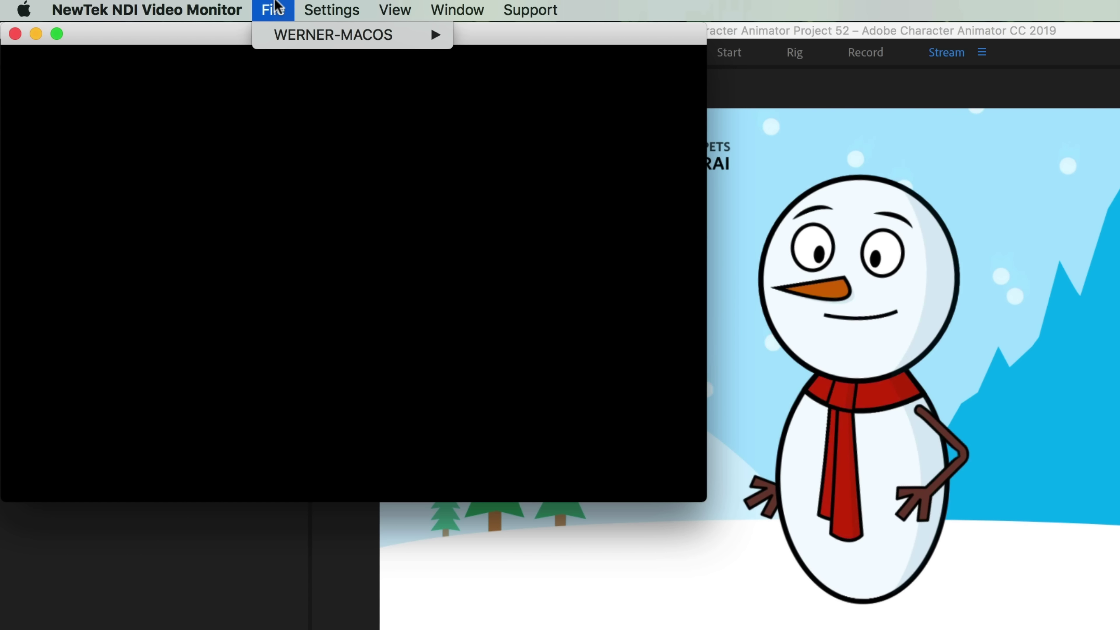
pyautogui.moveTo(430, 33)
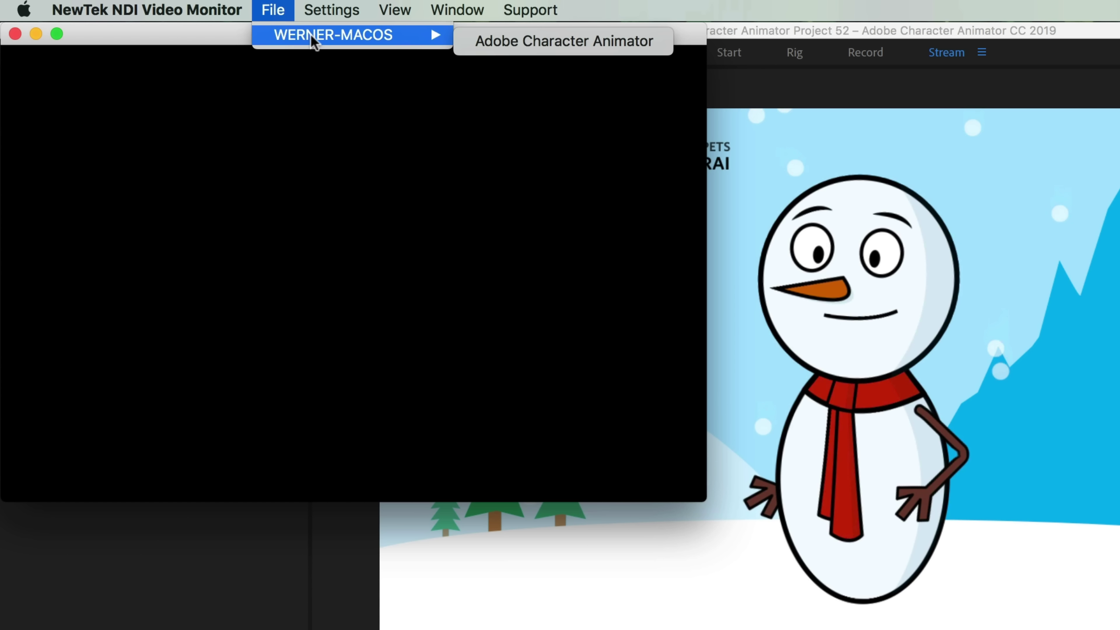
pyautogui.click(555, 39)
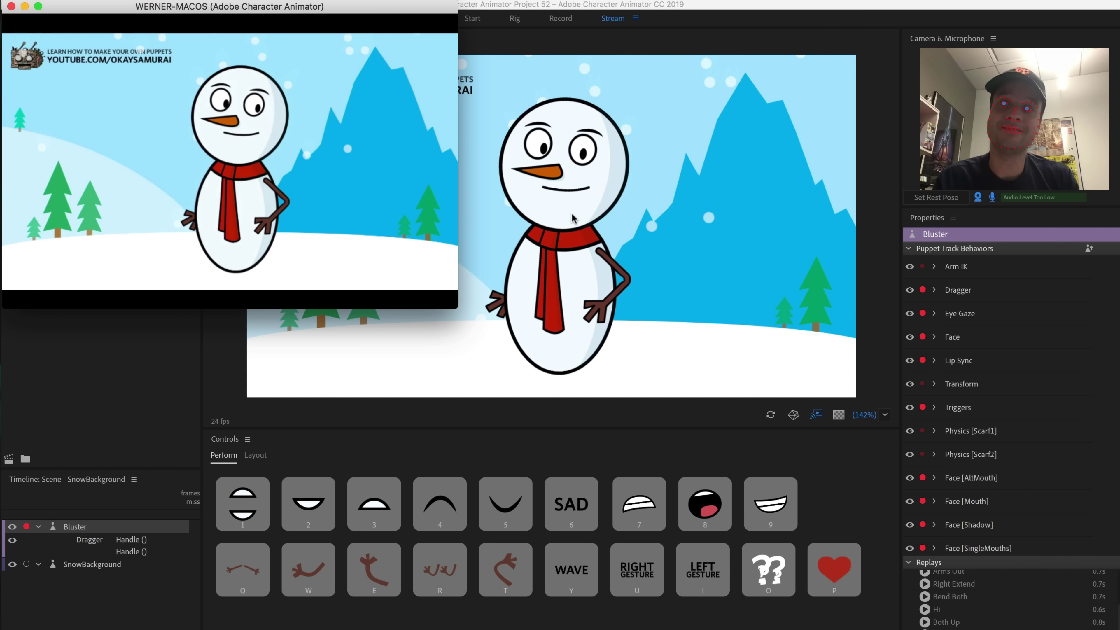
pyautogui.moveTo(474, 316); pyautogui.dragTo(684, 411)
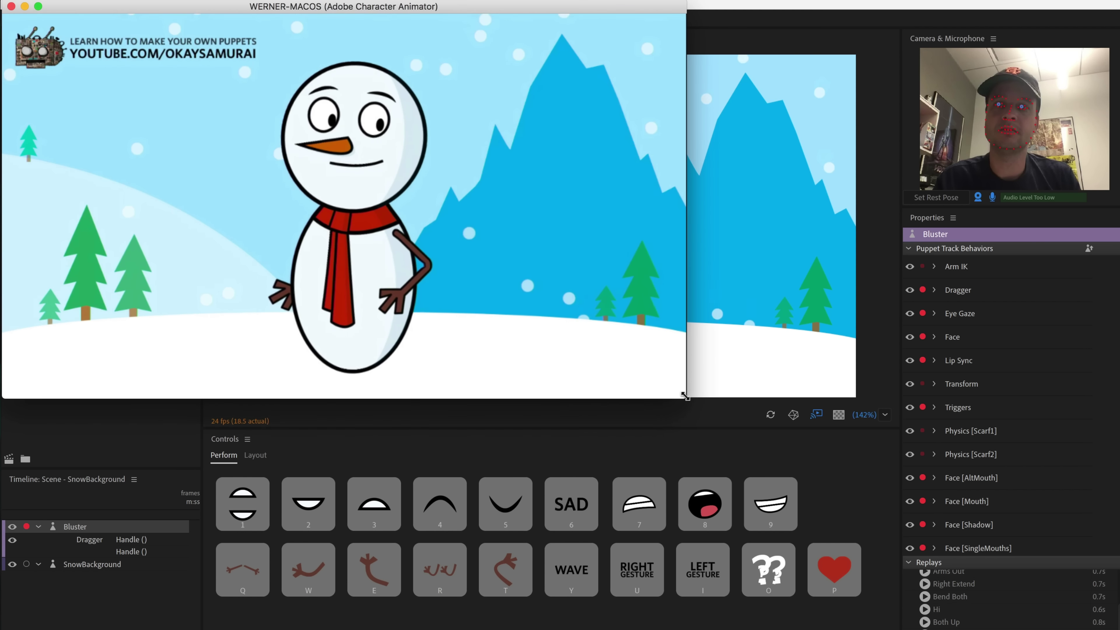
pyautogui.moveTo(555, 8); pyautogui.dragTo(625, 107)
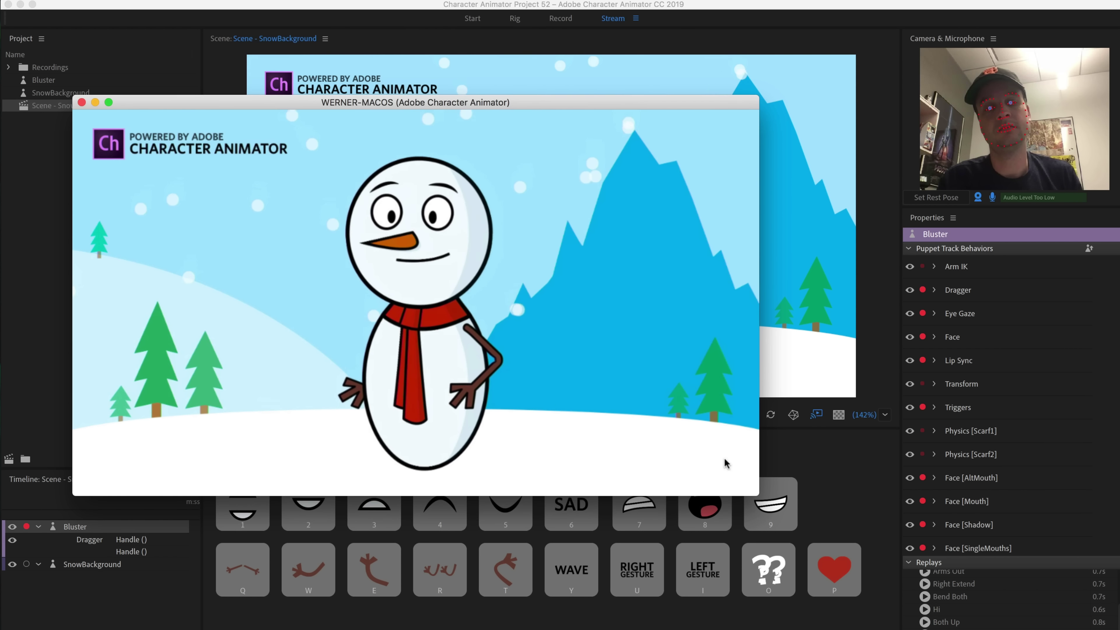
pyautogui.moveTo(758, 495); pyautogui.dragTo(474, 356)
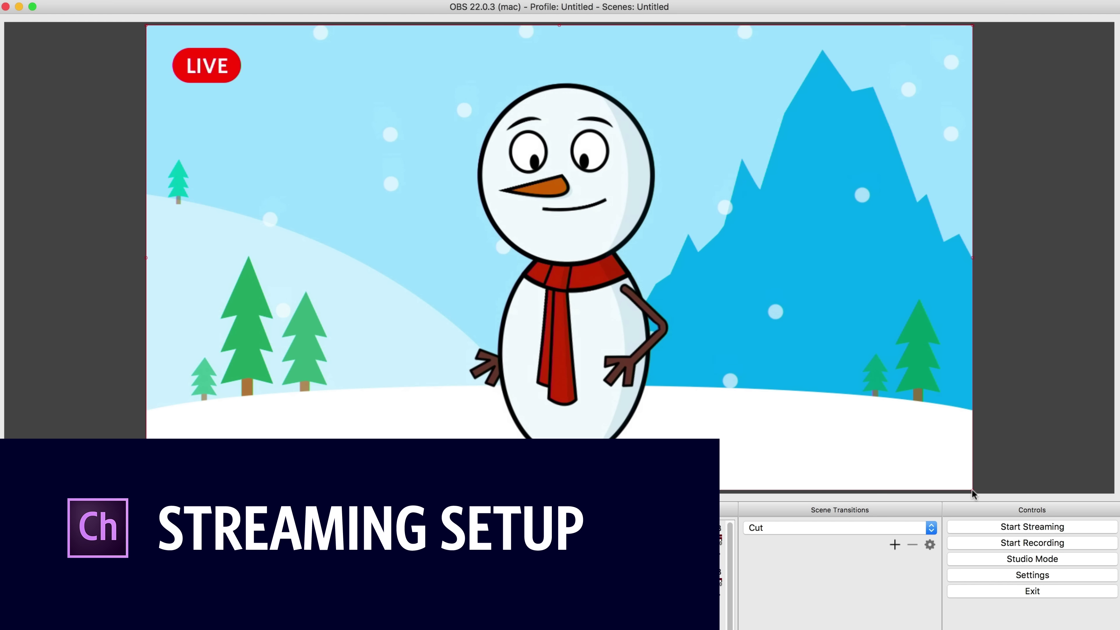
# Step: In Wirecast, fit and centre the snowman shot on the canvas and send it live
pyautogui.moveTo(969, 488); pyautogui.dragTo(763, 373)
pyautogui.moveTo(682, 268); pyautogui.dragTo(774, 321)
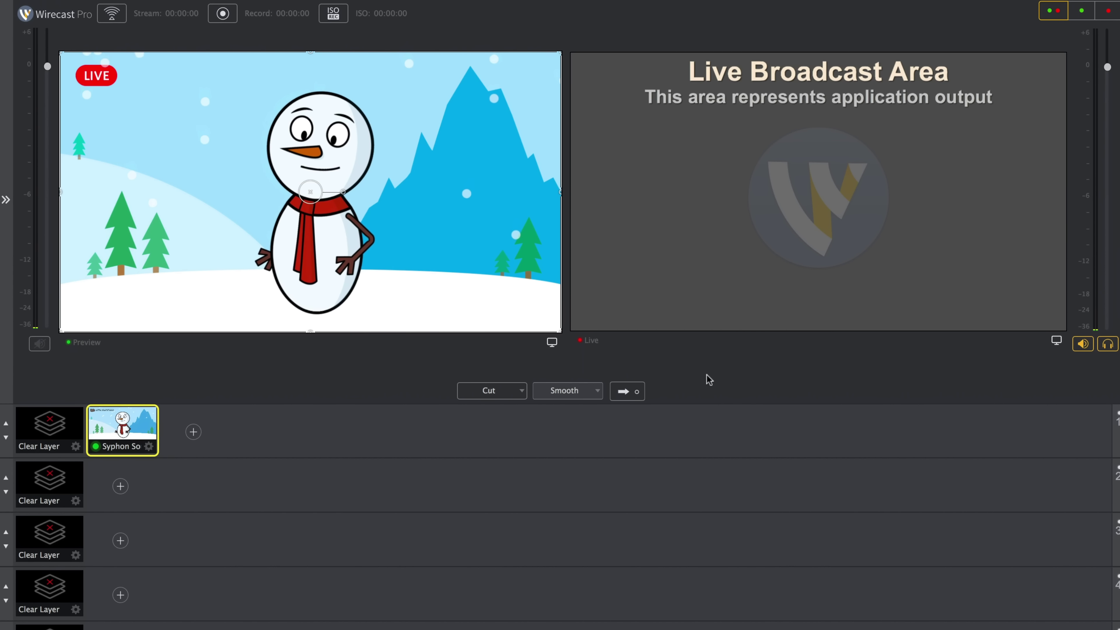
pyautogui.click(623, 391)
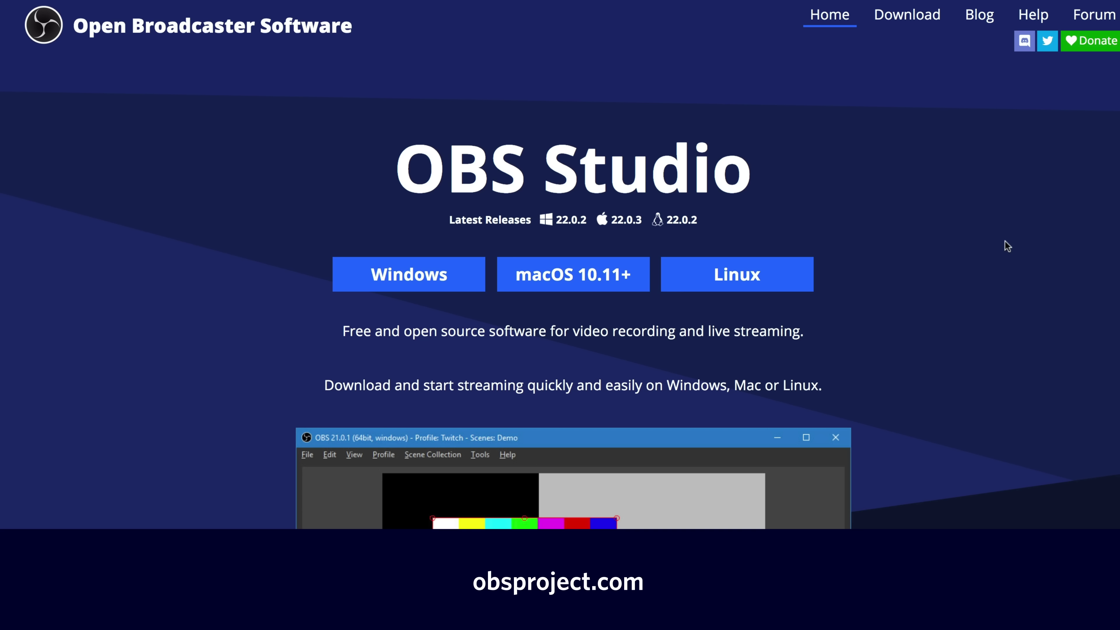
# Step: Scroll through the OBS Studio features on obsproject.com
pyautogui.scroll(-10, 1005, 240)
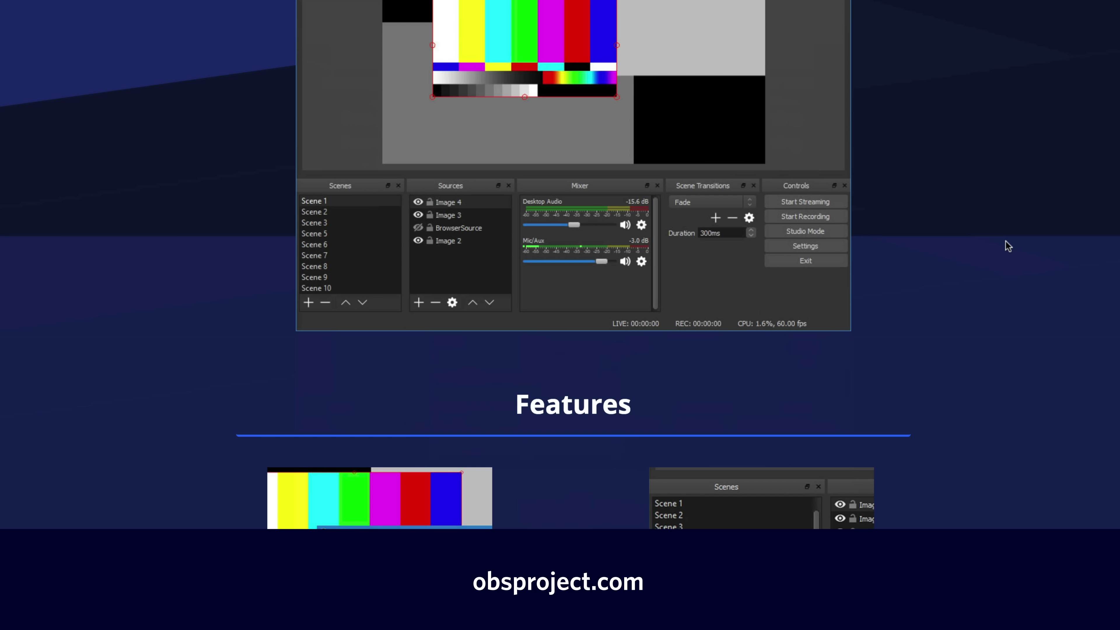
pyautogui.scroll(-5, 1007, 246)
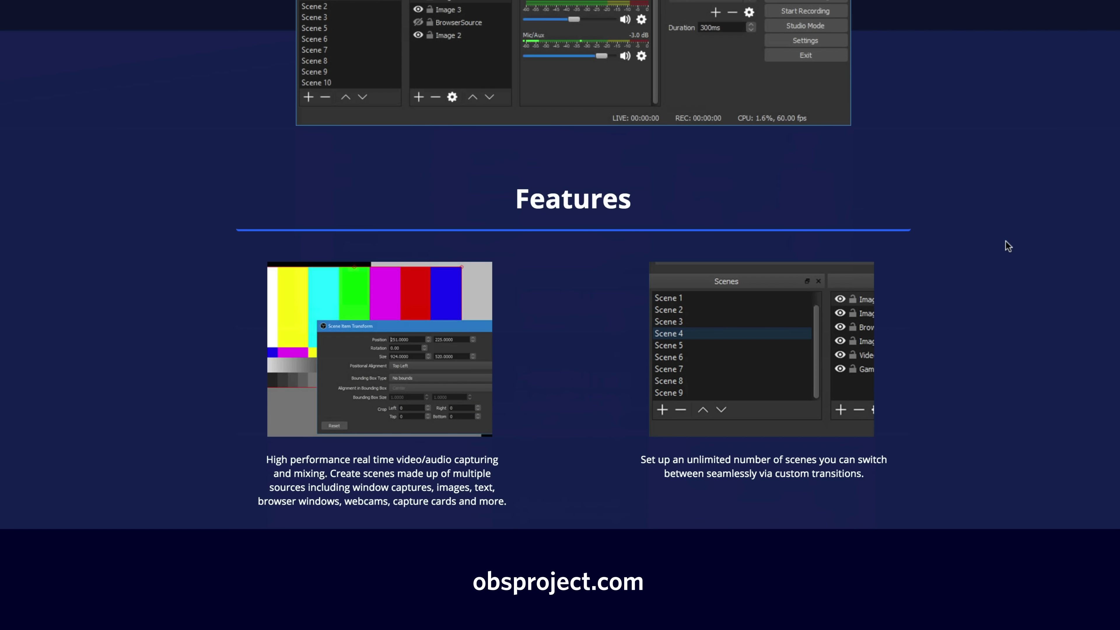
pyautogui.scroll(-5, 1008, 246)
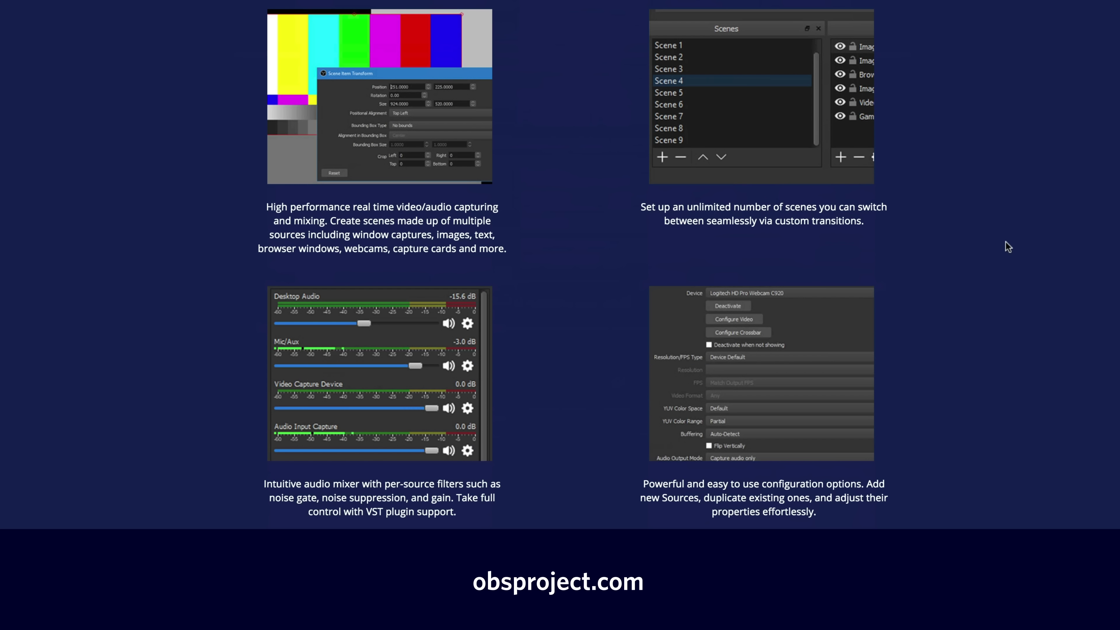
pyautogui.scroll(-5, 1007, 246)
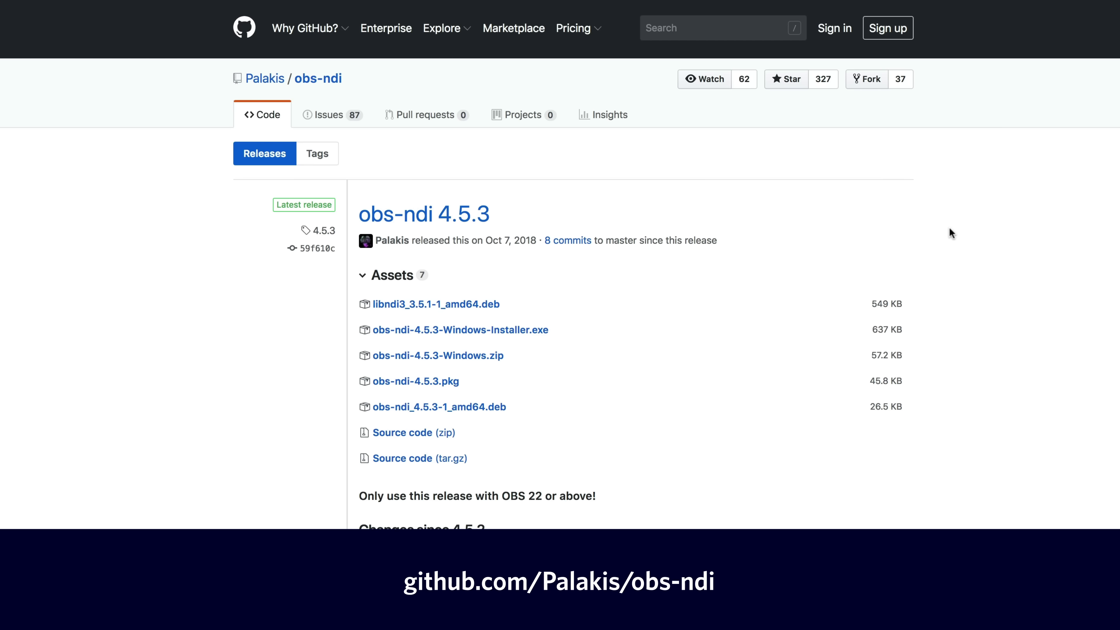
pyautogui.scroll(-2, 949, 229)
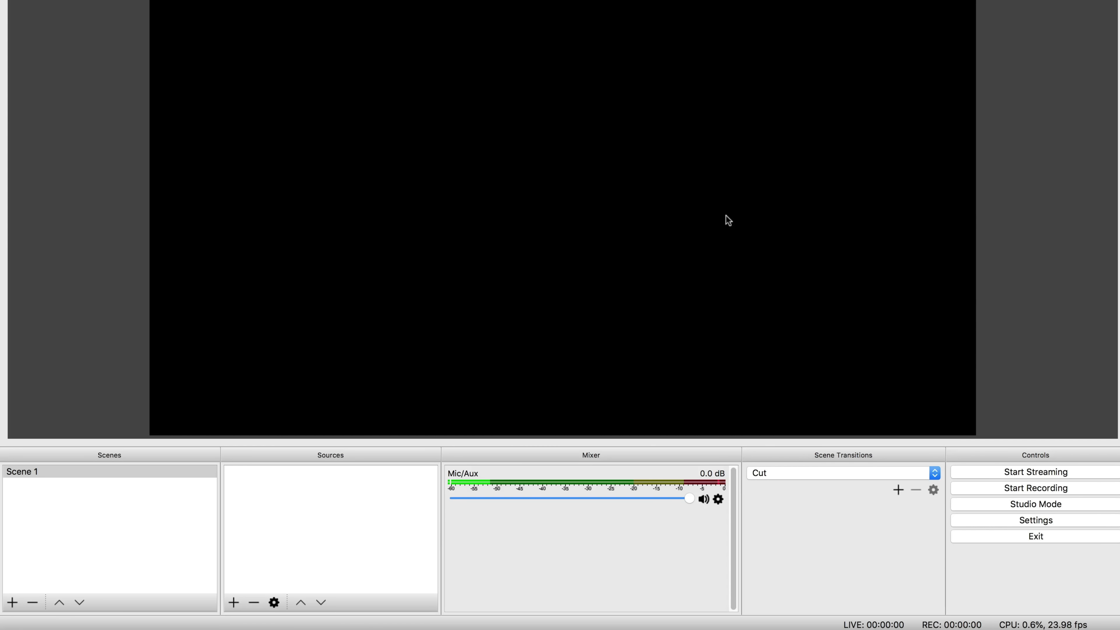
# Step: Add an NDI Source to Scene 1 pulling the Adobe Character Animator feed
pyautogui.click(121, 529)
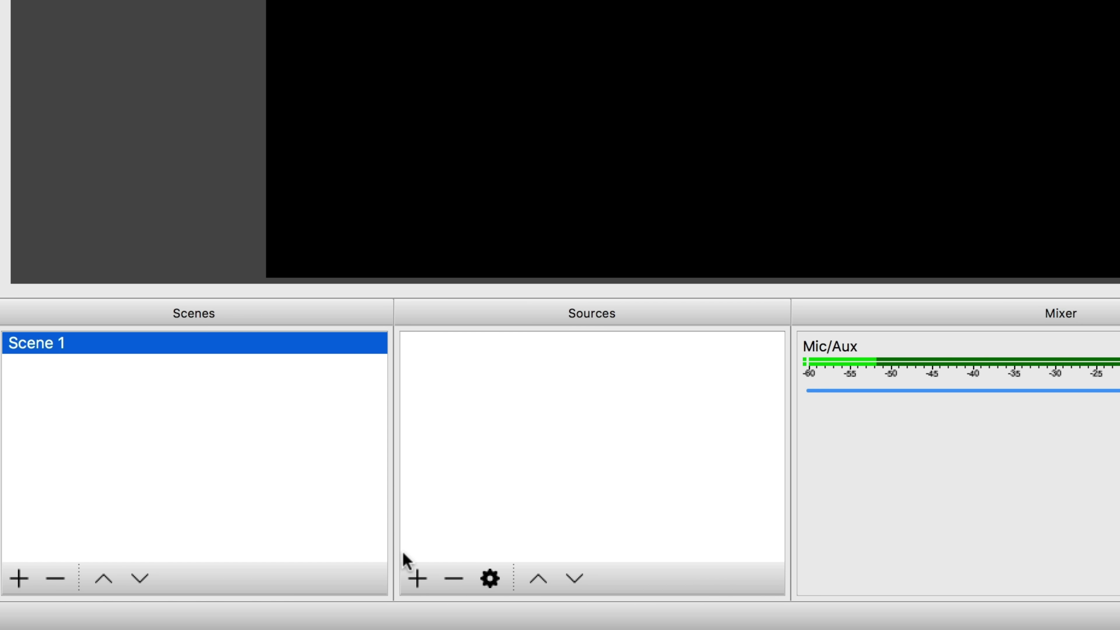
pyautogui.click(417, 579)
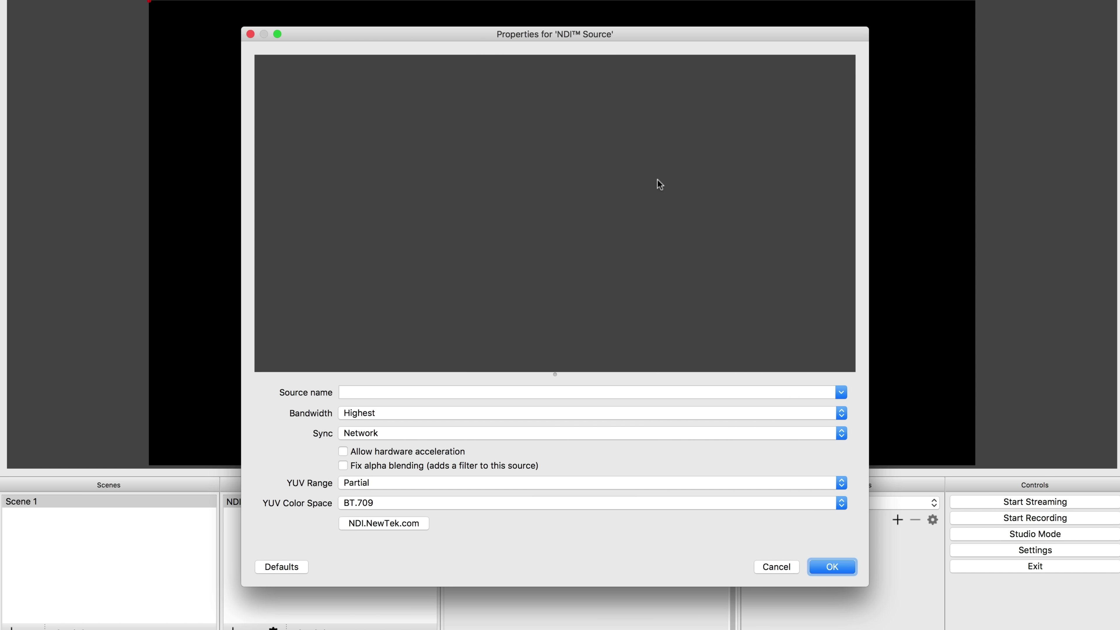
pyautogui.click(840, 393)
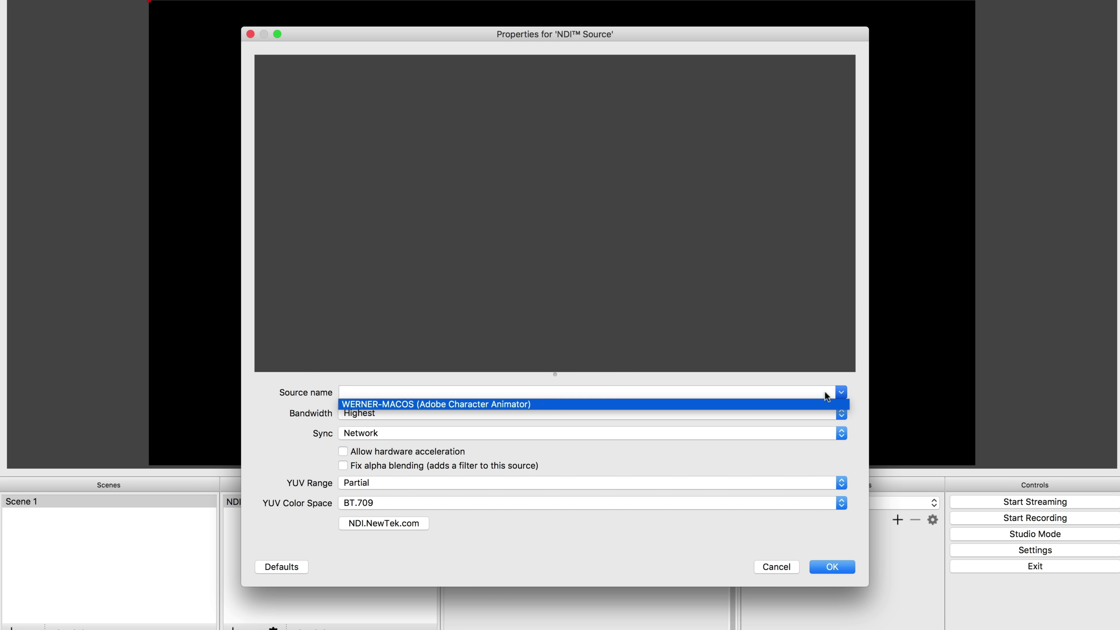
pyautogui.click(668, 405)
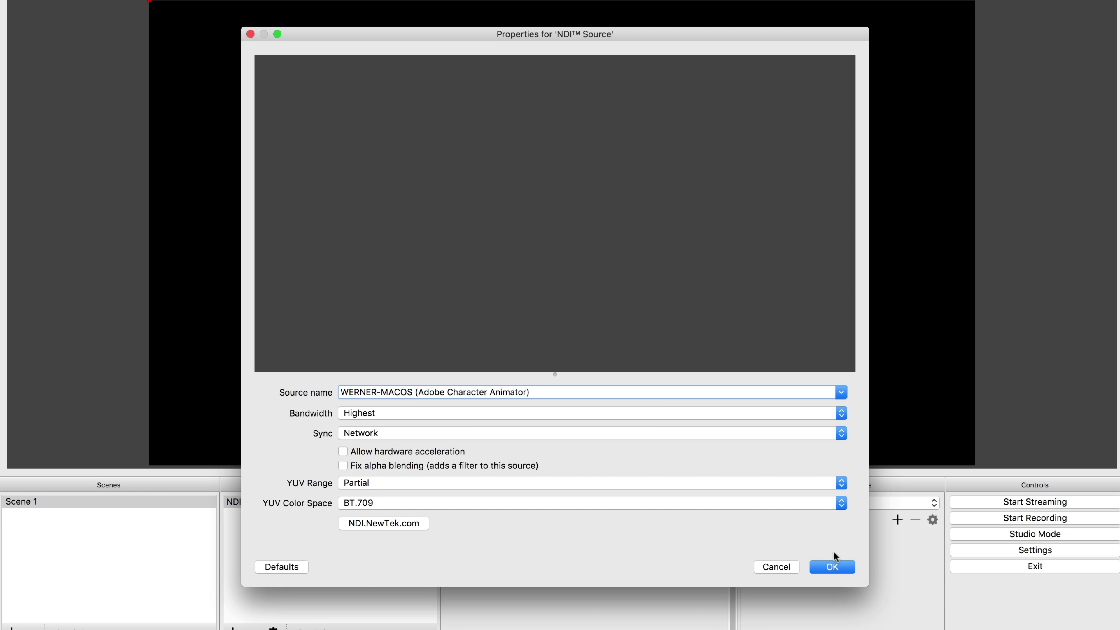
pyautogui.click(837, 565)
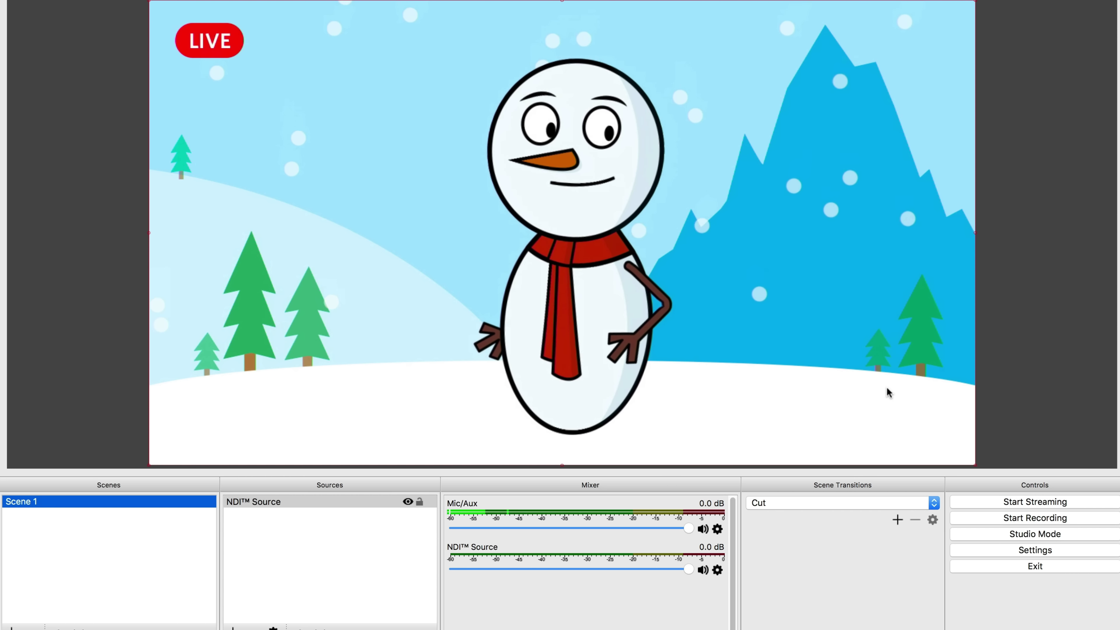
# Step: Shrink the snowman NDI feed and centre it in the OBS preview
pyautogui.click(886, 387)
pyautogui.moveTo(975, 464); pyautogui.dragTo(763, 345)
pyautogui.moveTo(668, 225); pyautogui.dragTo(779, 302)
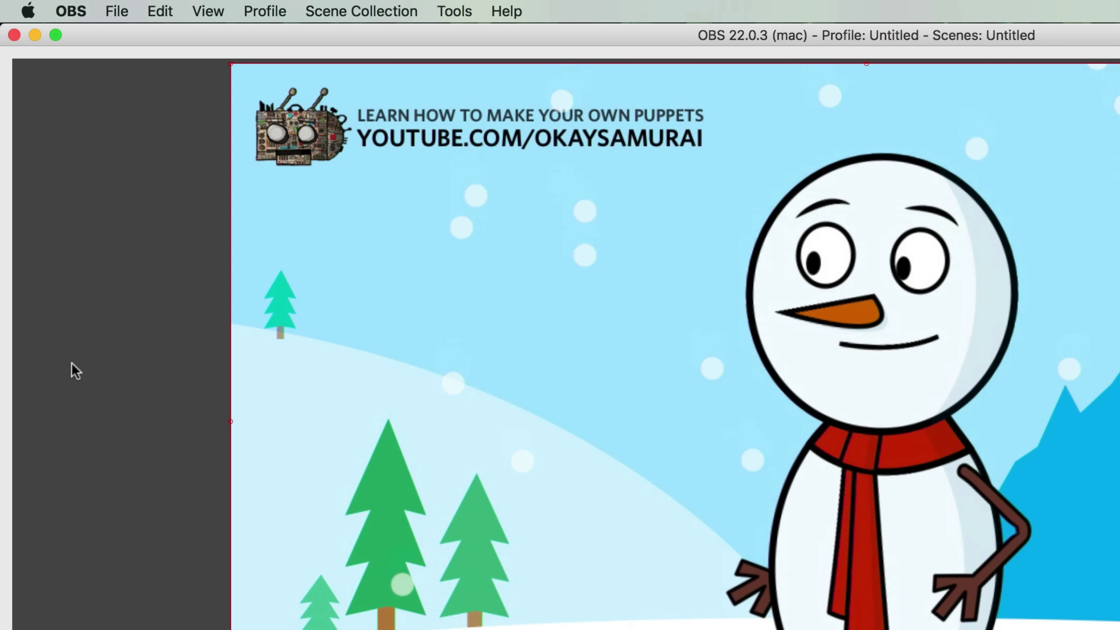
# Step: Check that the Video settings' base canvas resolution is 1280x720
pyautogui.click(80, 9)
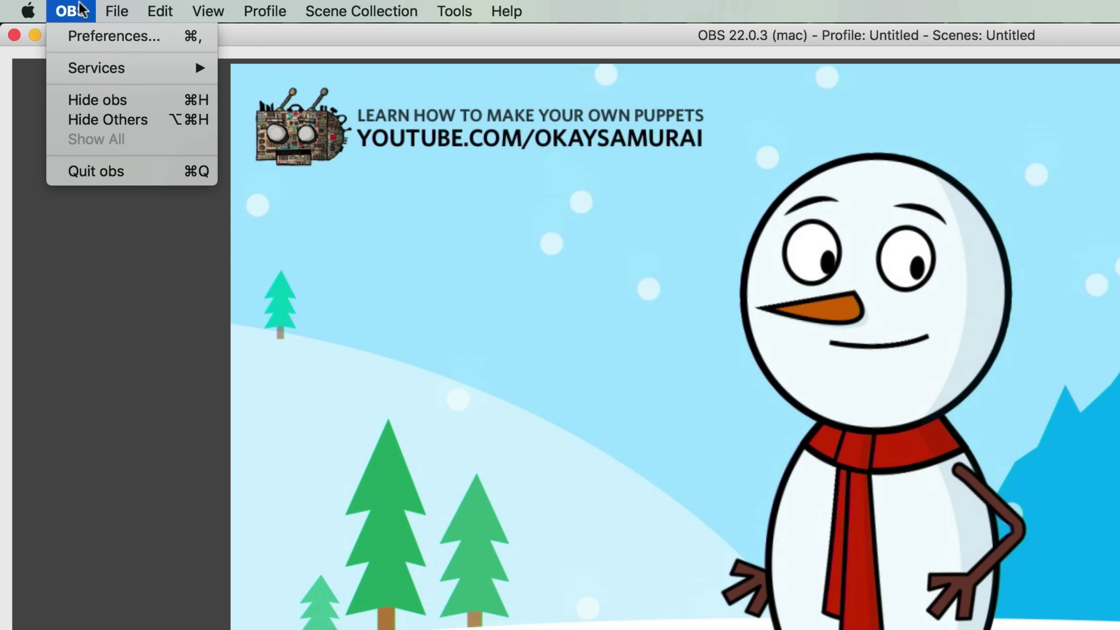
pyautogui.click(114, 36)
pyautogui.click(463, 438)
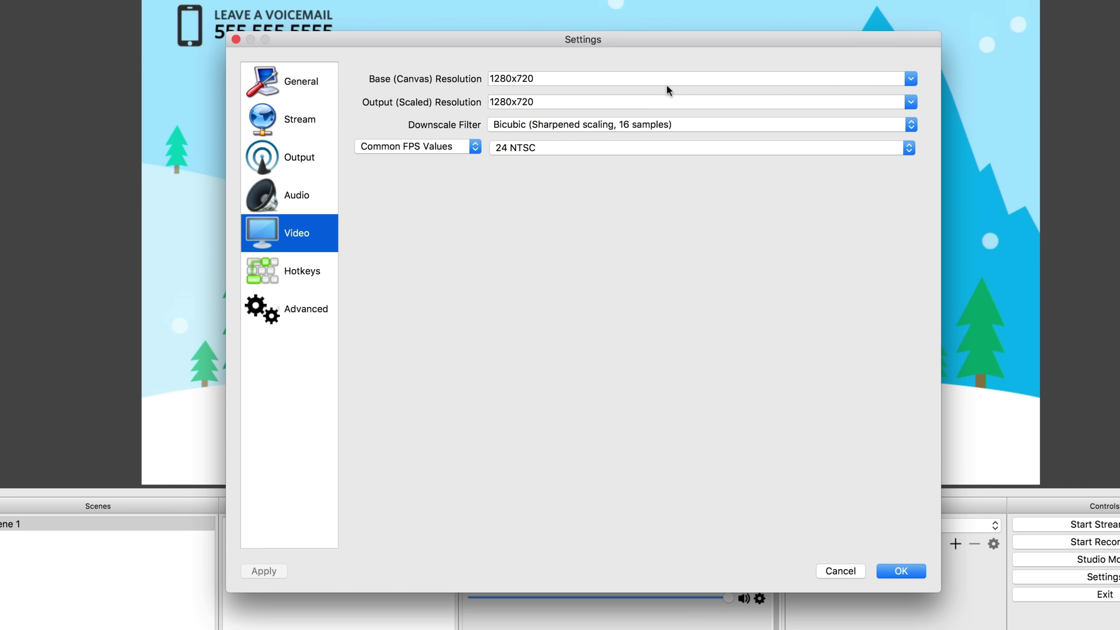
pyautogui.click(825, 148)
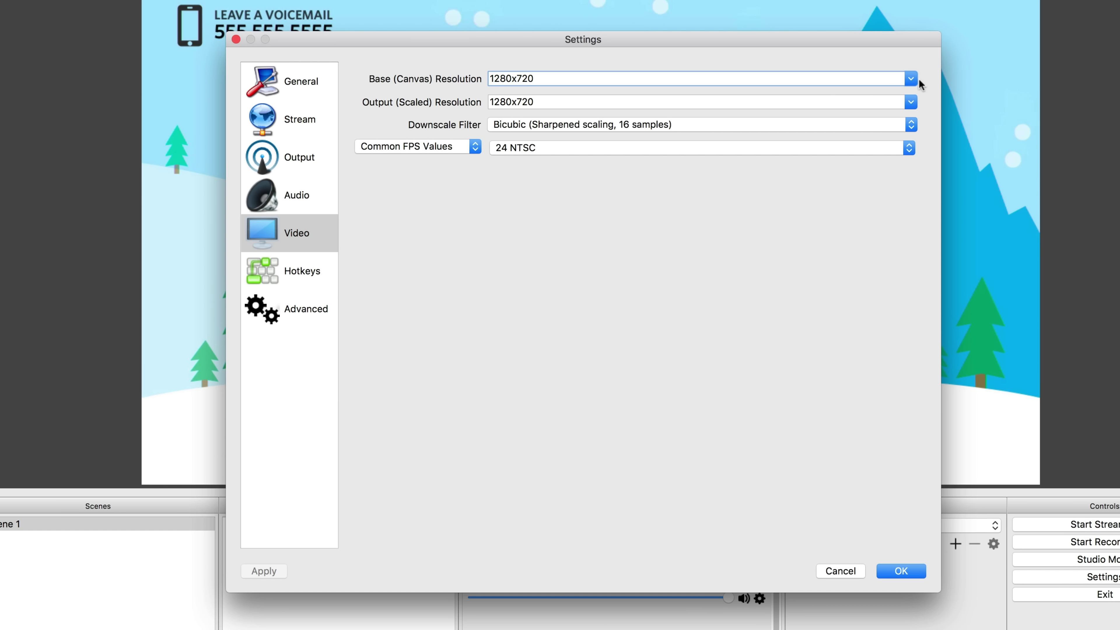
pyautogui.click(908, 79)
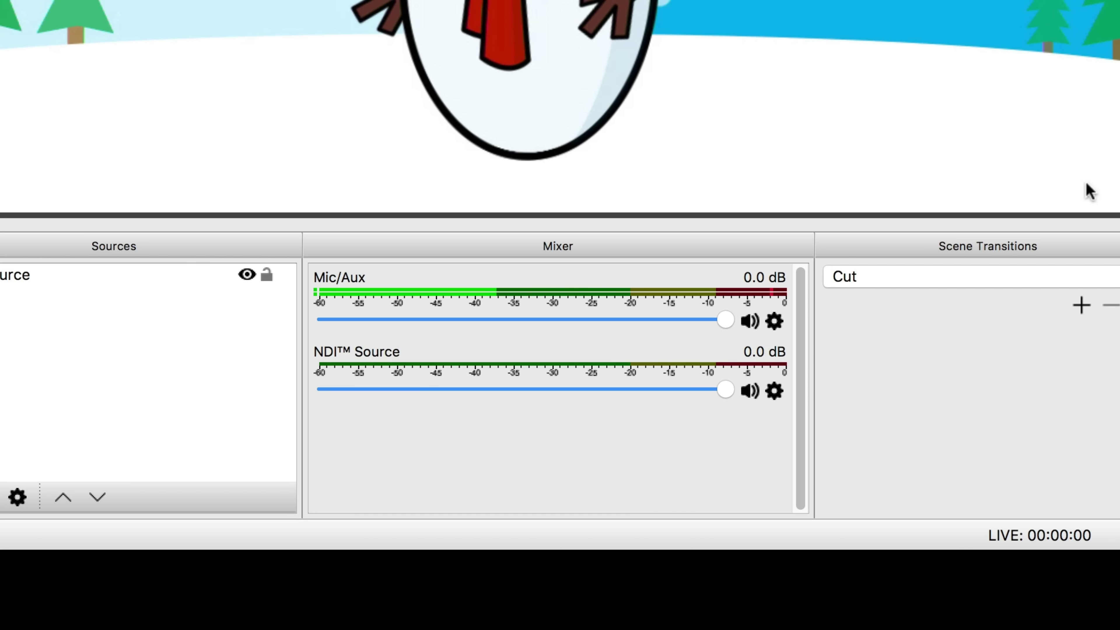
pyautogui.click(712, 447)
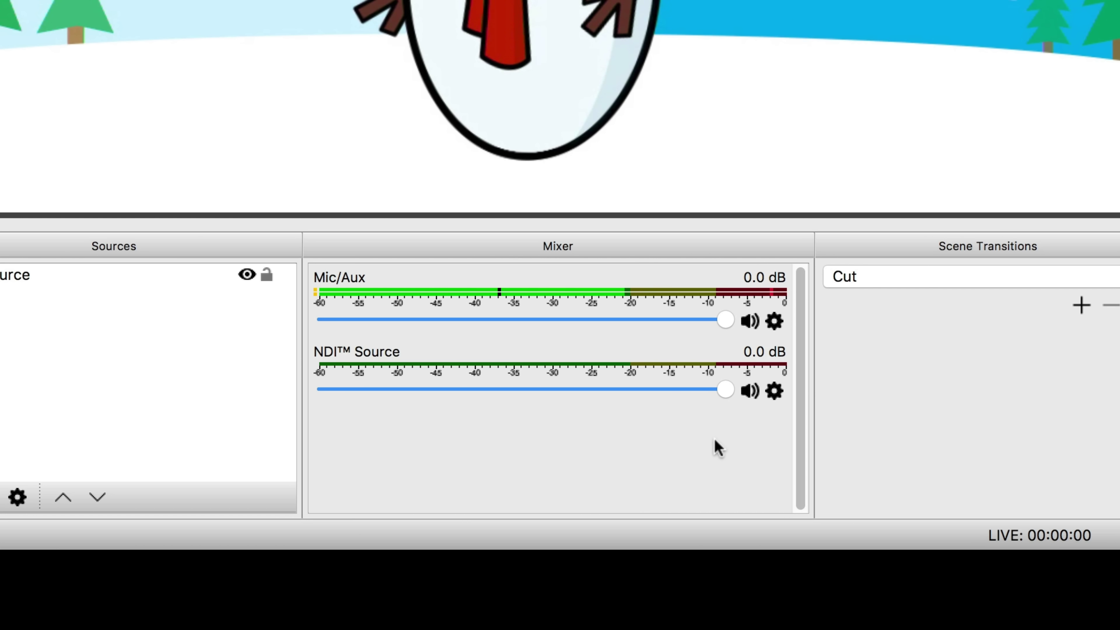
pyautogui.click(774, 322)
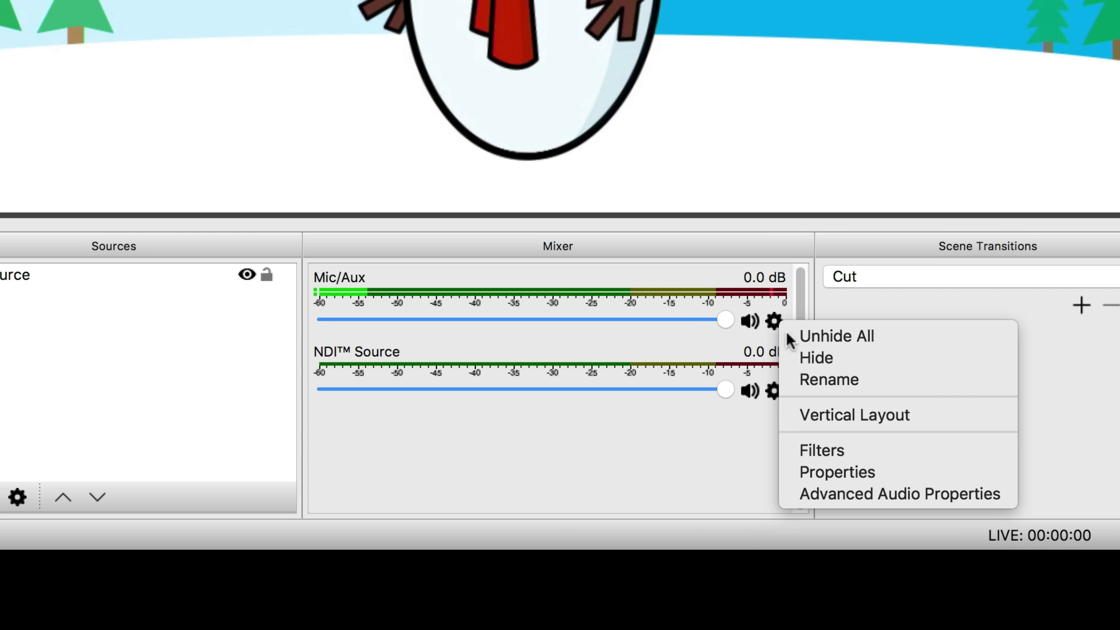
pyautogui.click(888, 471)
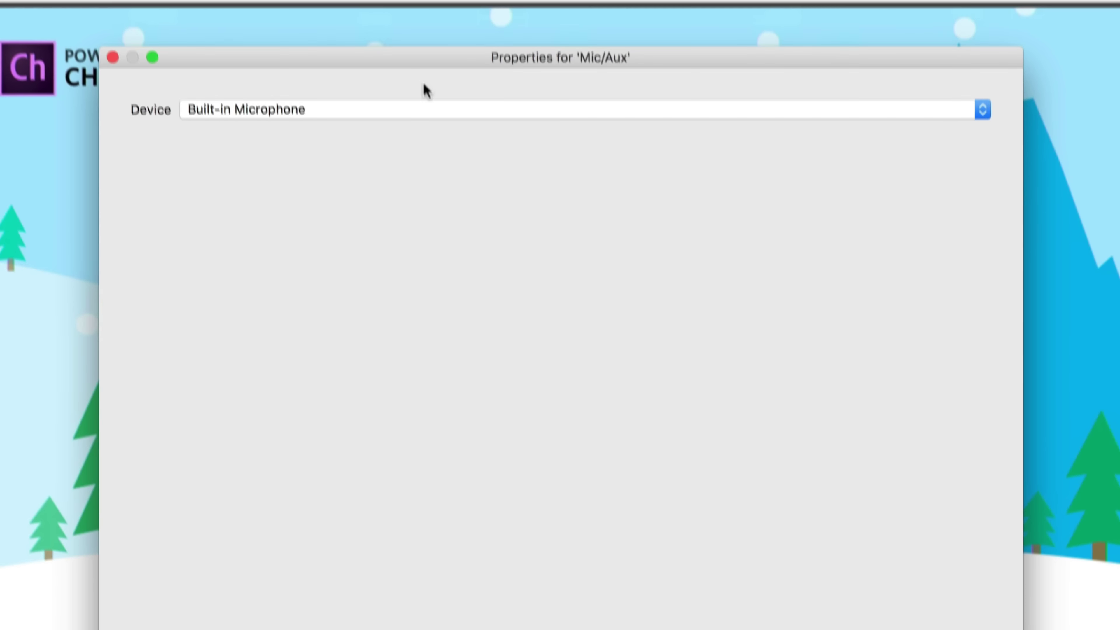
pyautogui.click(425, 111)
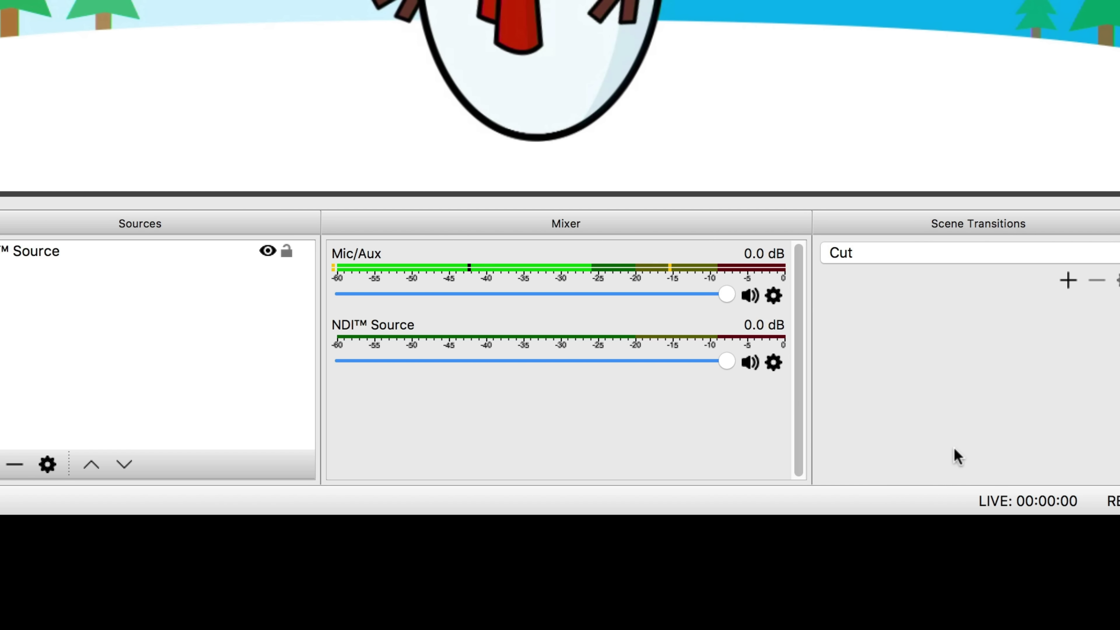
# Step: In Advanced Audio Properties, set the Mic/Aux sync offset to 300 ms and close
pyautogui.click(954, 450)
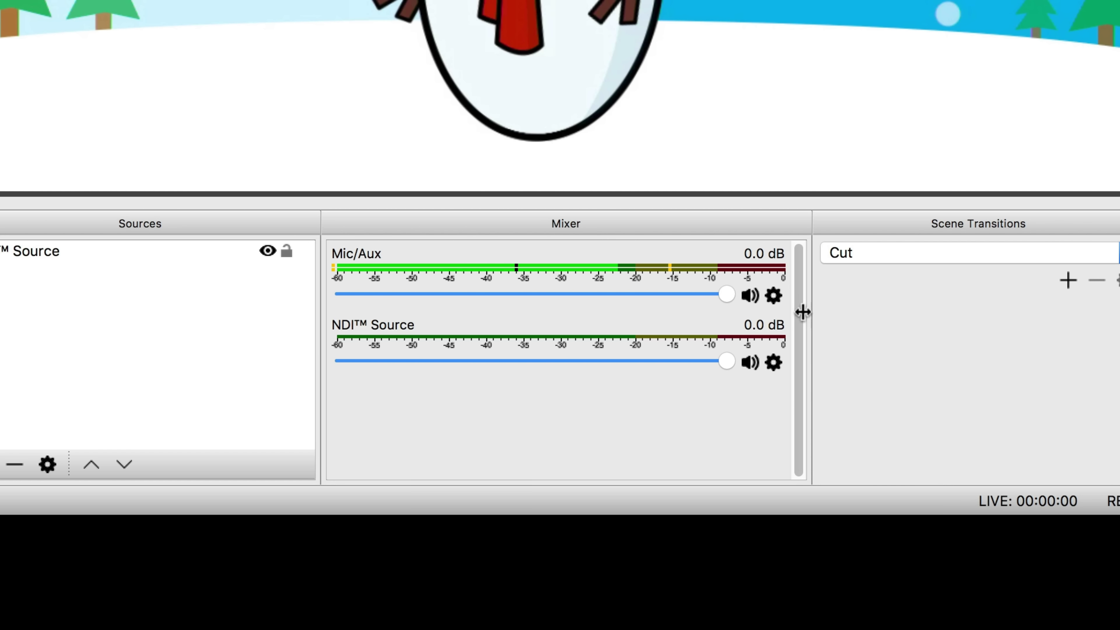
pyautogui.click(774, 295)
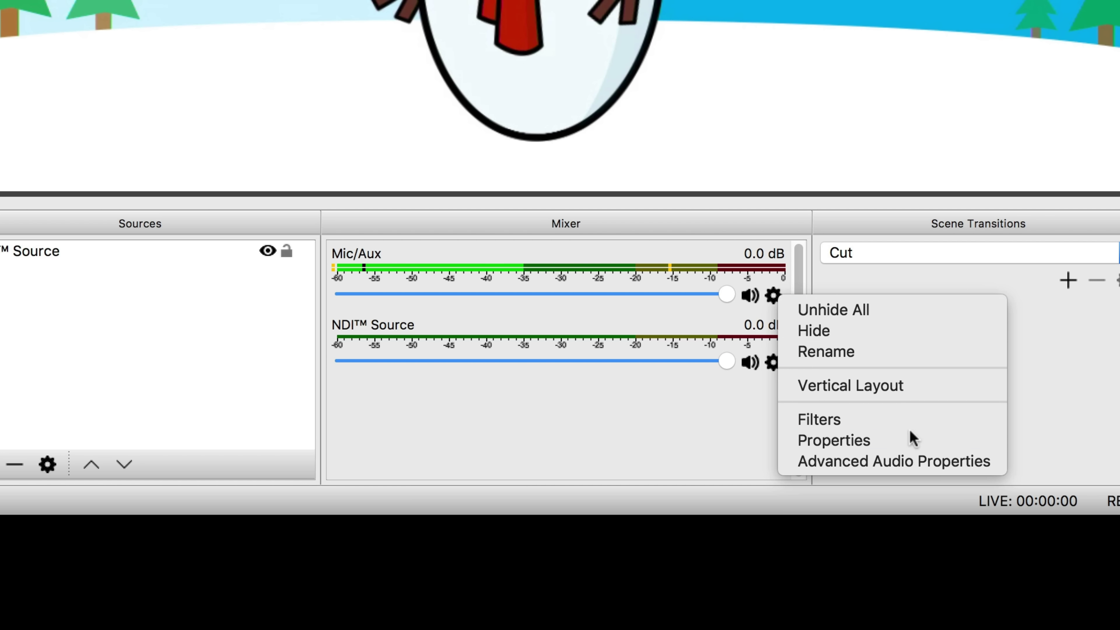
pyautogui.click(992, 460)
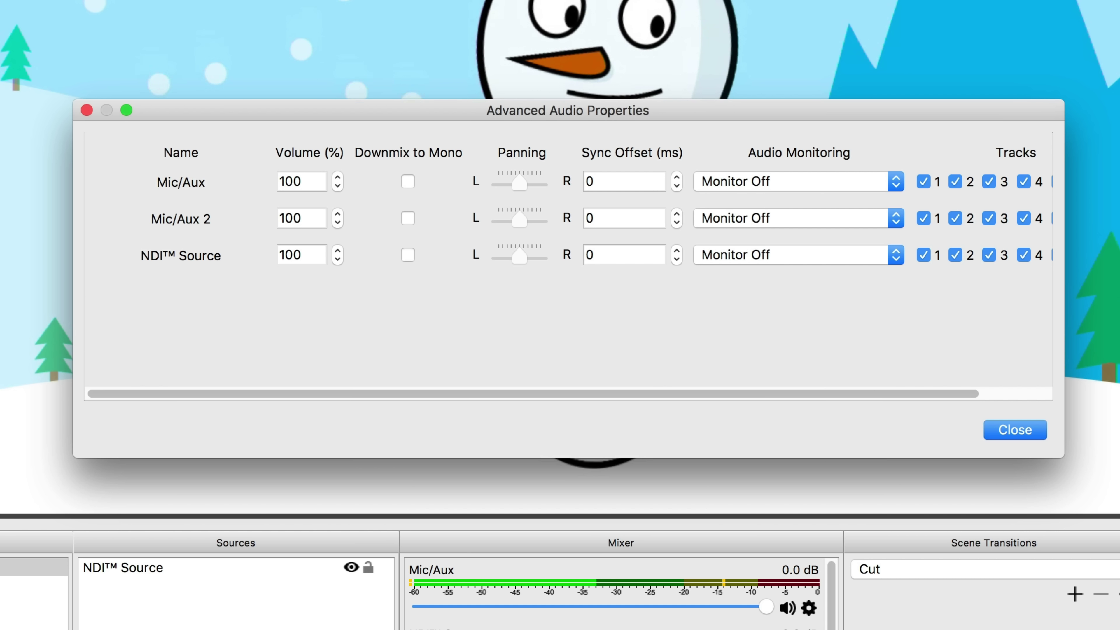
pyautogui.click(634, 186)
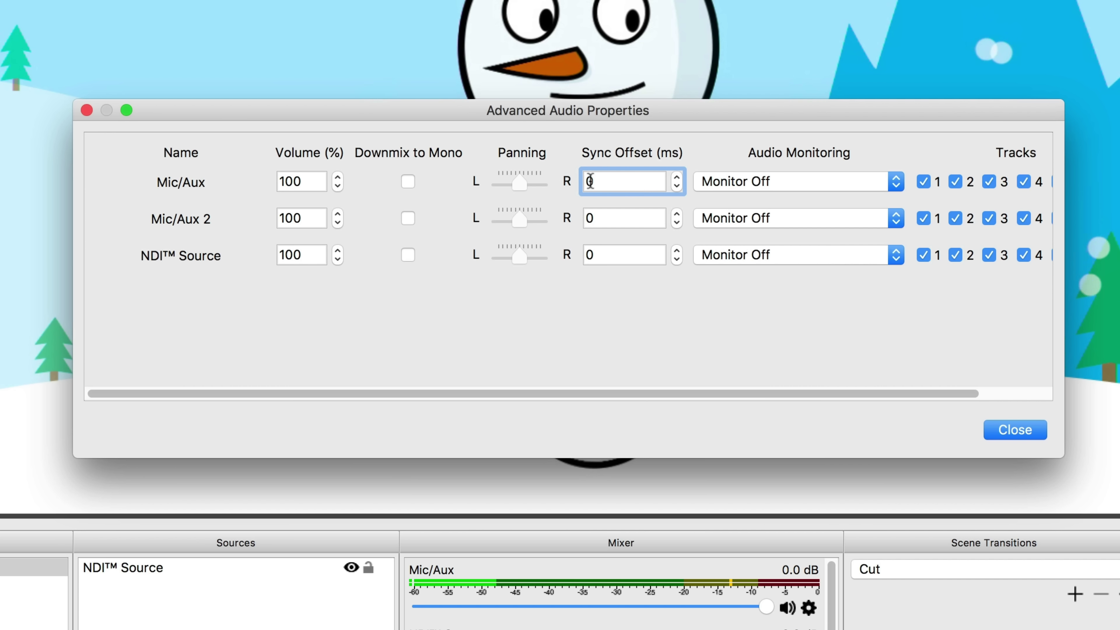
pyautogui.write('300')
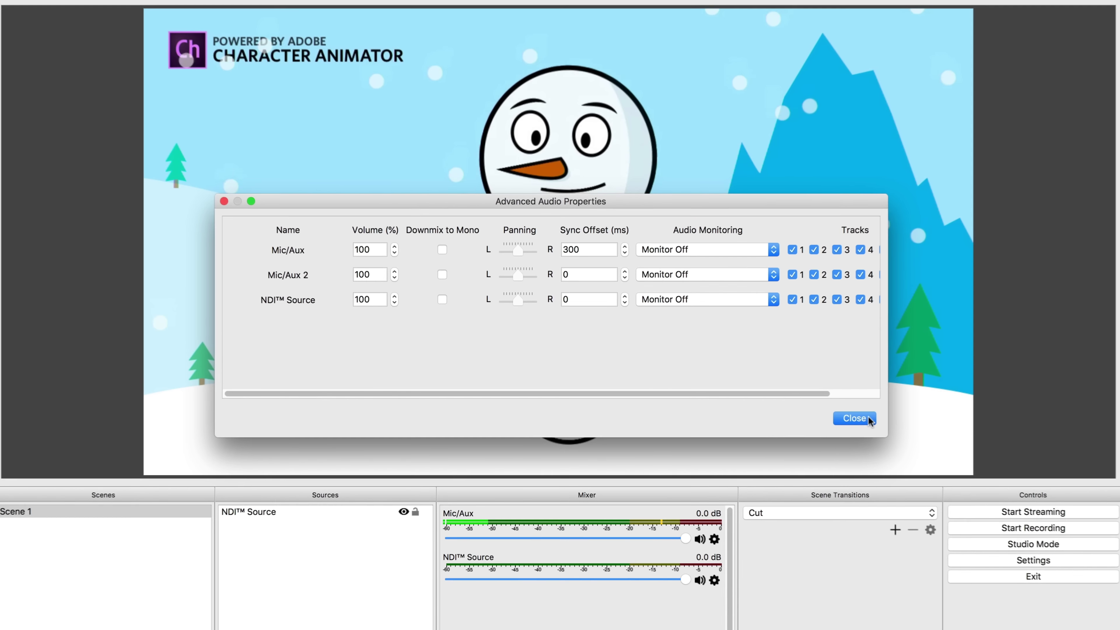
pyautogui.click(868, 419)
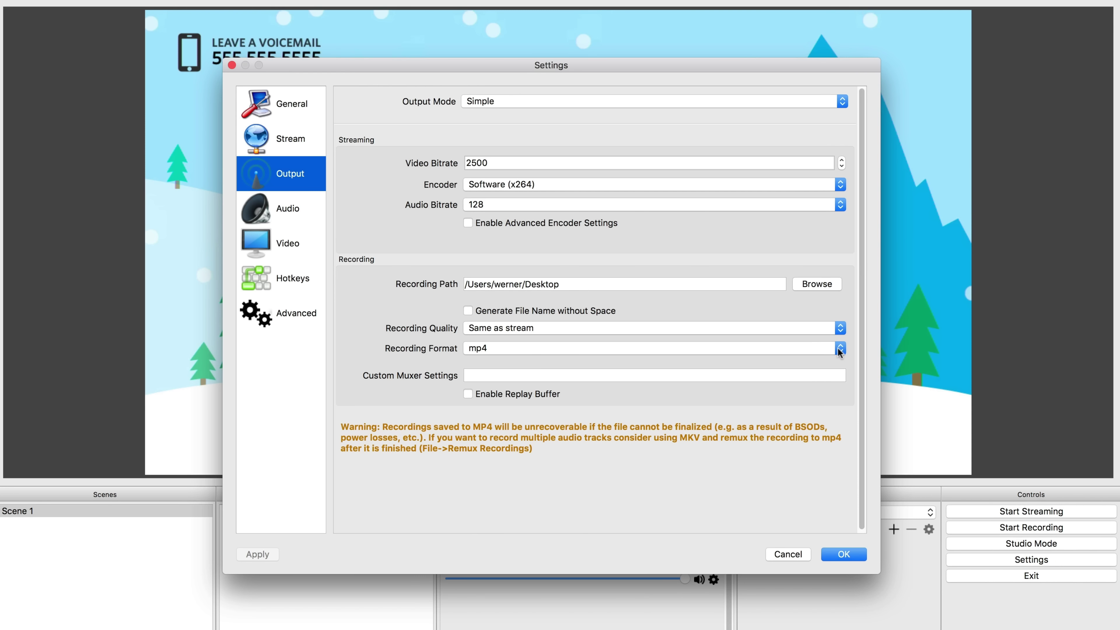
# Step: Leave the recording format unchanged and open the Stream page of the OBS settings
pyautogui.click(840, 348)
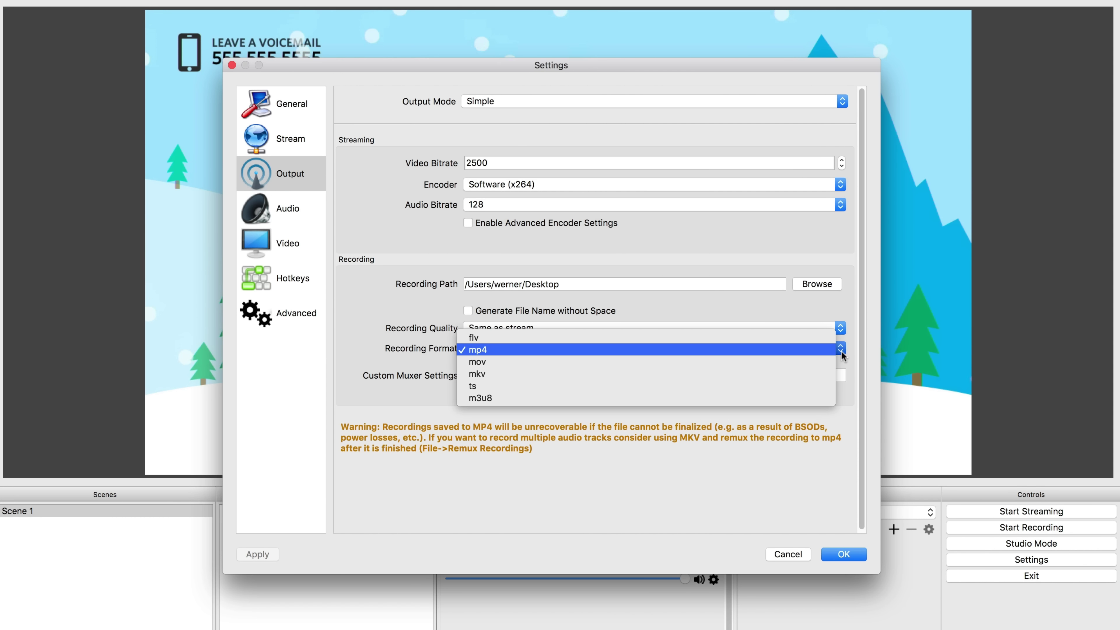
pyautogui.click(843, 390)
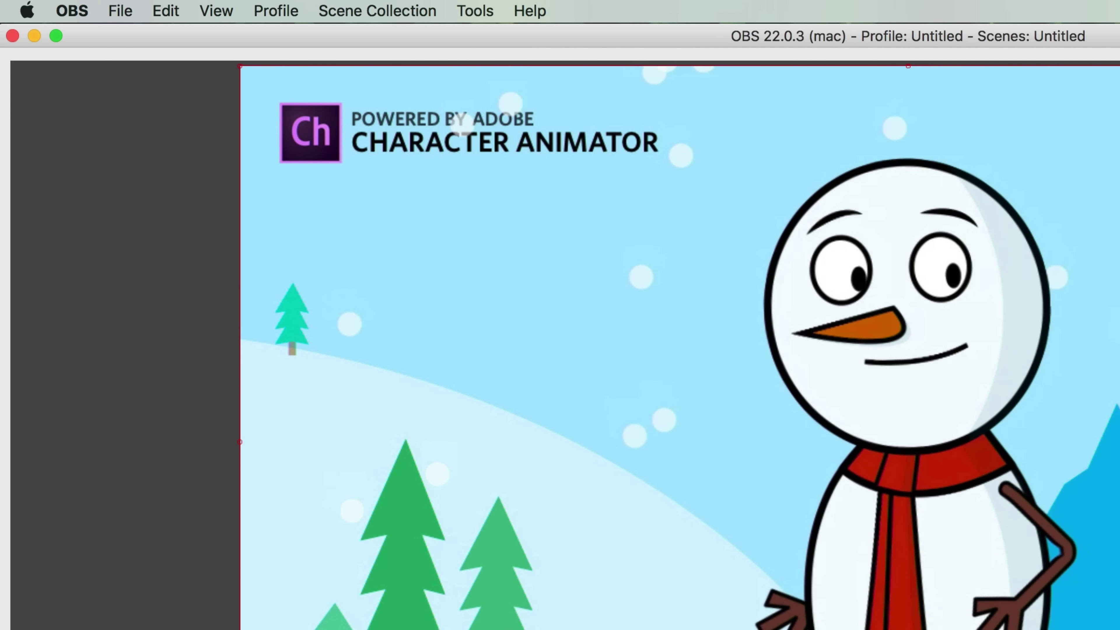
pyautogui.click(72, 11)
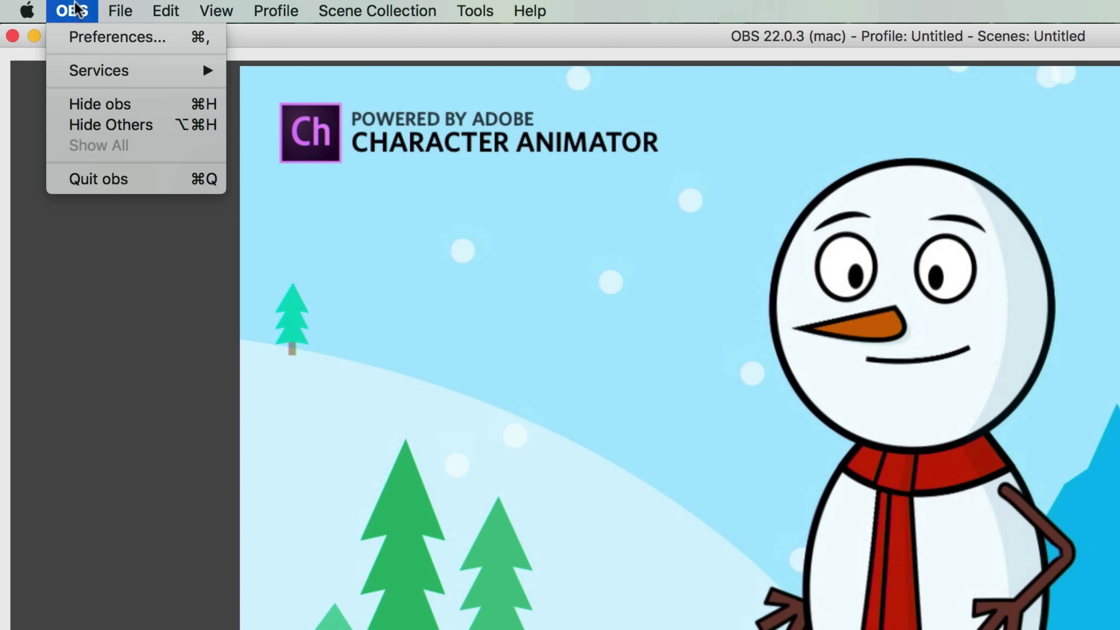
pyautogui.click(94, 37)
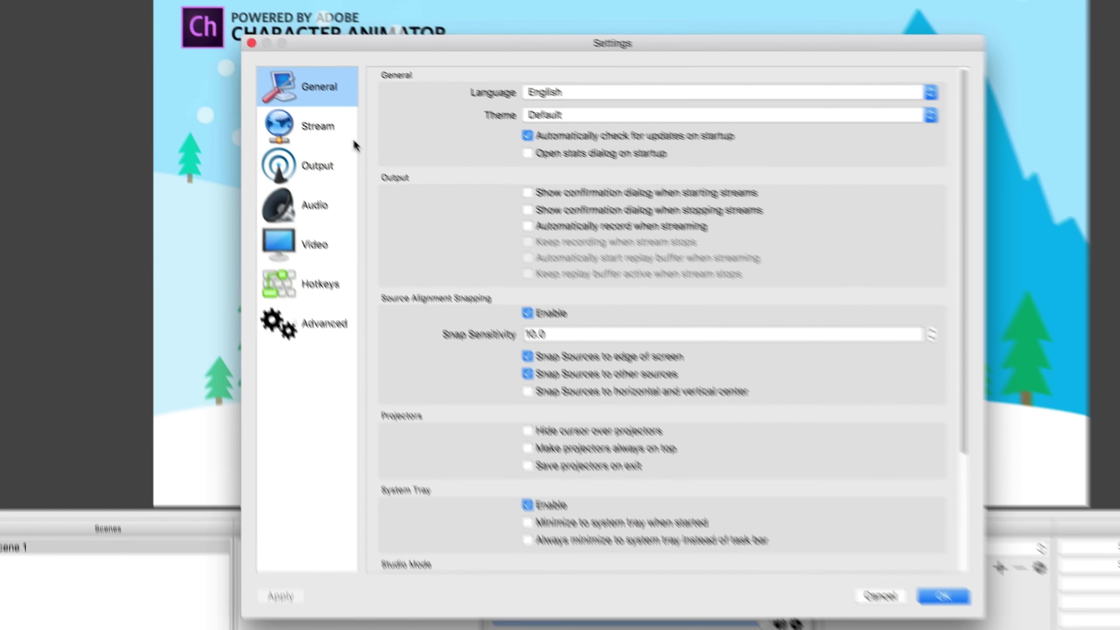
pyautogui.click(308, 119)
pyautogui.moveTo(594, 36); pyautogui.dragTo(451, 27)
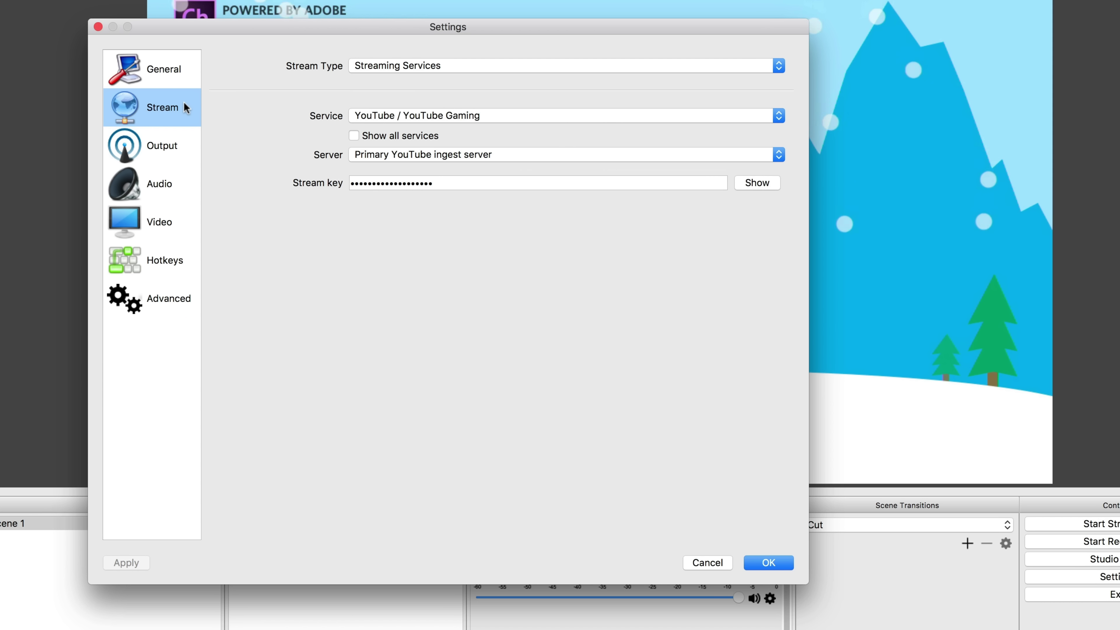
# Step: Choose Mixer.com - FTL as the streaming service, enter the stream key, and save
pyautogui.click(778, 116)
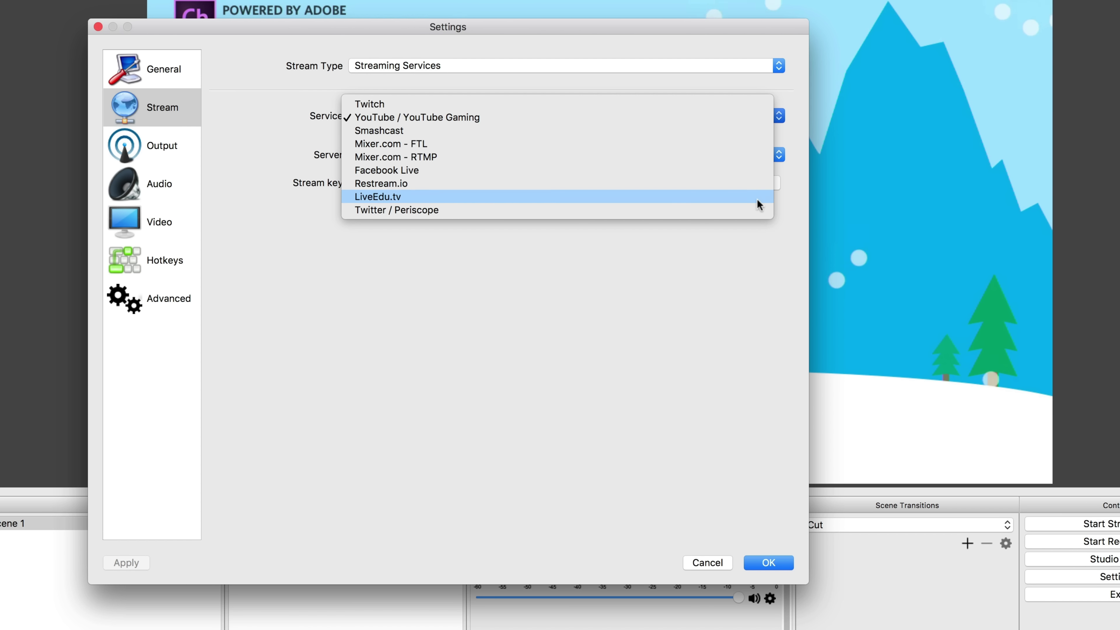
pyautogui.click(804, 84)
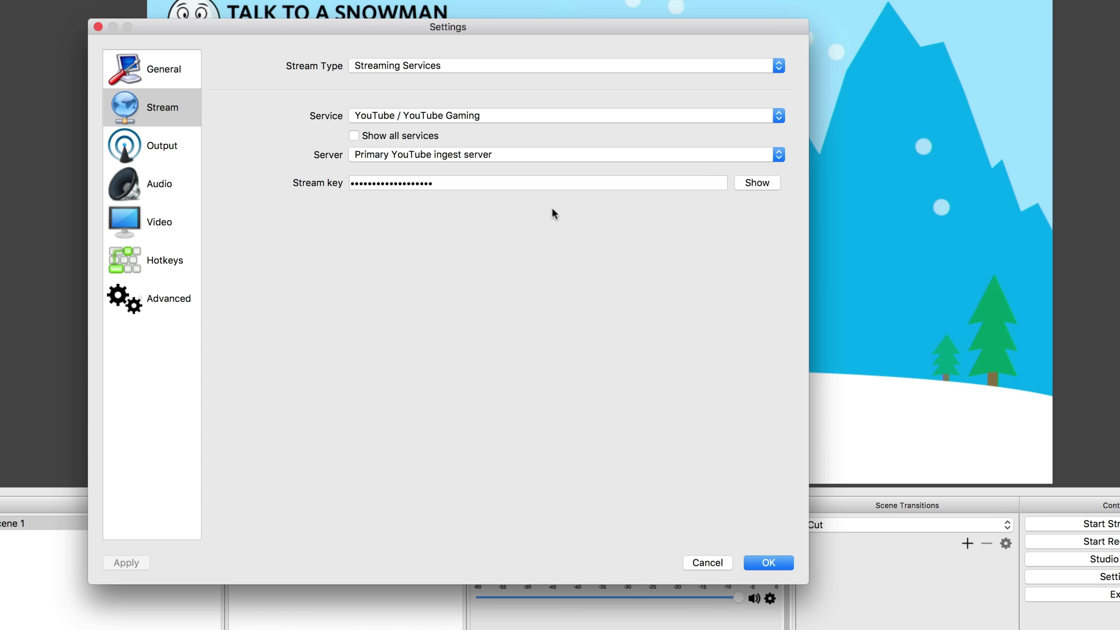
pyautogui.click(502, 185)
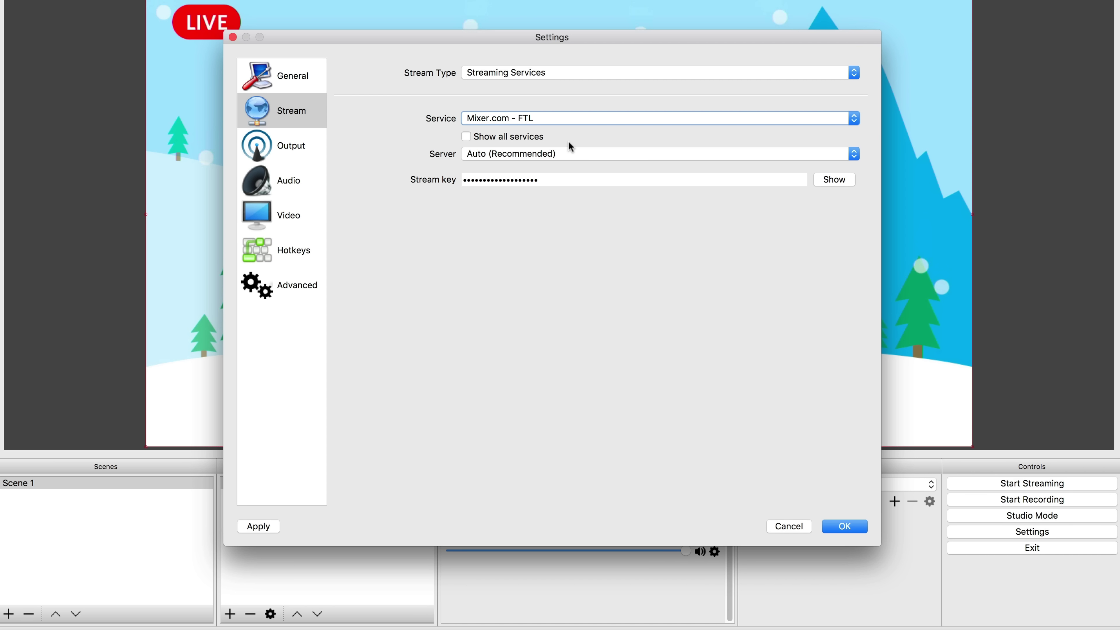
pyautogui.click(845, 527)
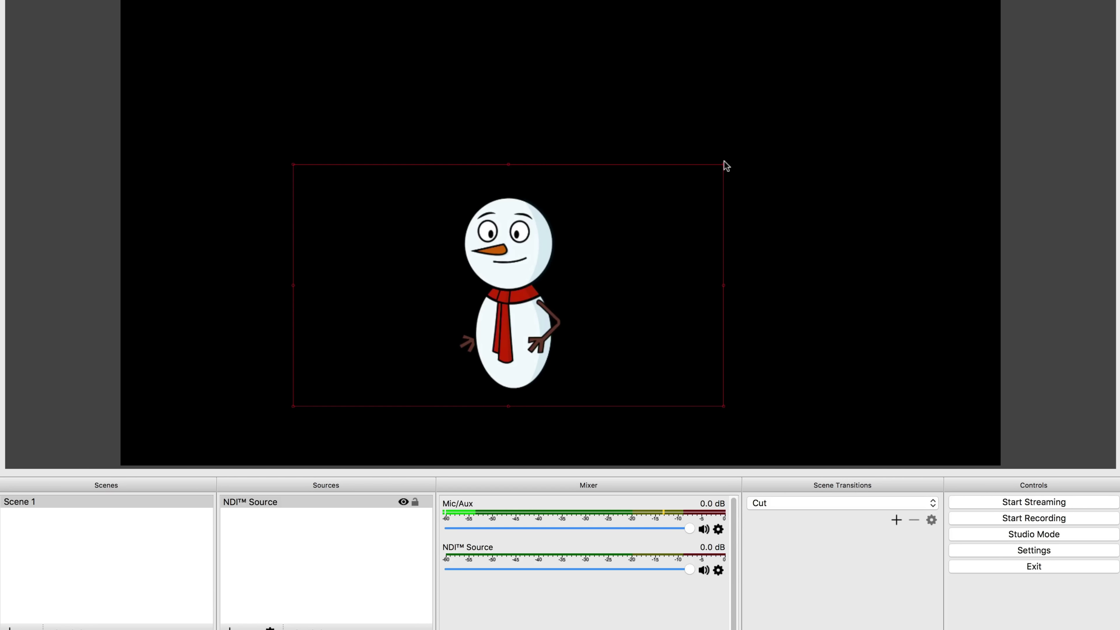
# Step: Enlarge and re-centre the snowman feed, and hide the SnowBackground layer in Character Animator
pyautogui.moveTo(725, 165); pyautogui.dragTo(1102, 67)
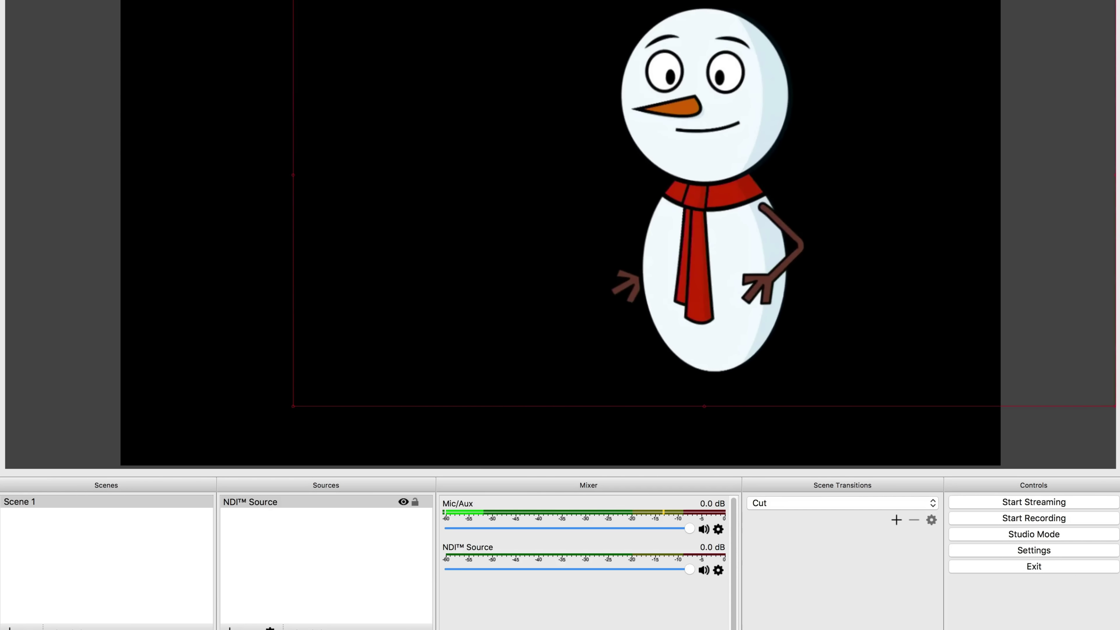
pyautogui.moveTo(725, 223); pyautogui.dragTo(572, 266)
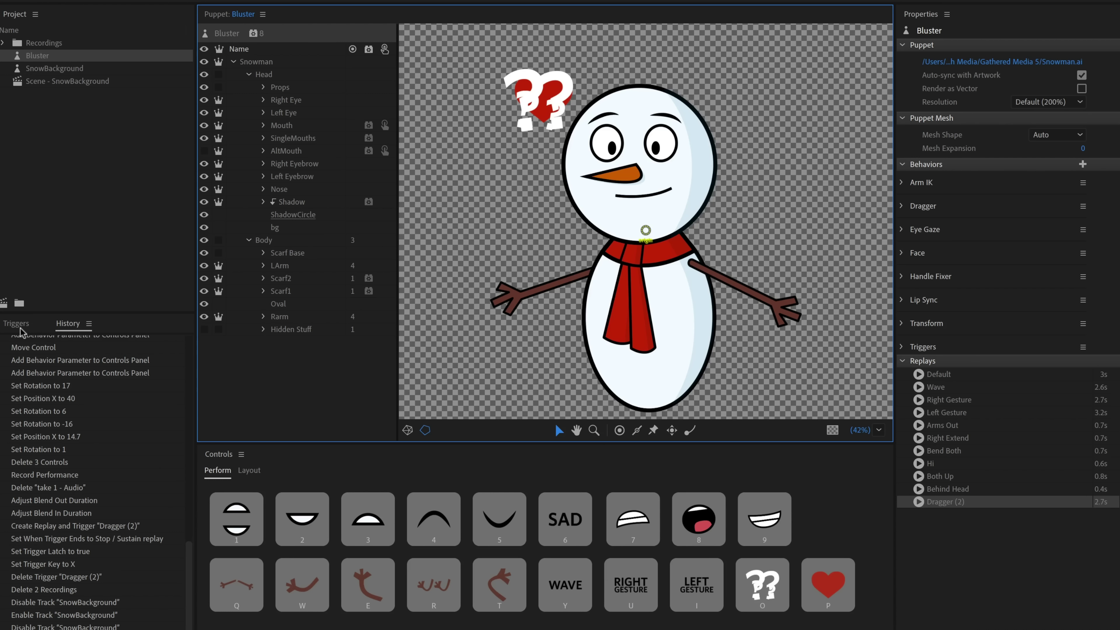
pyautogui.click(17, 326)
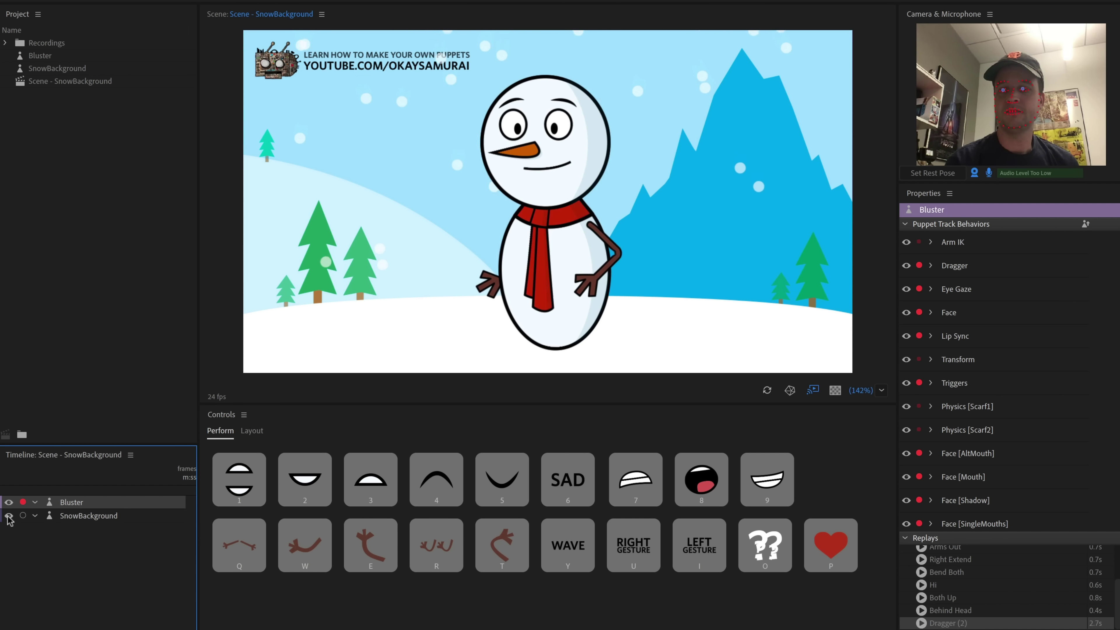
pyautogui.click(9, 515)
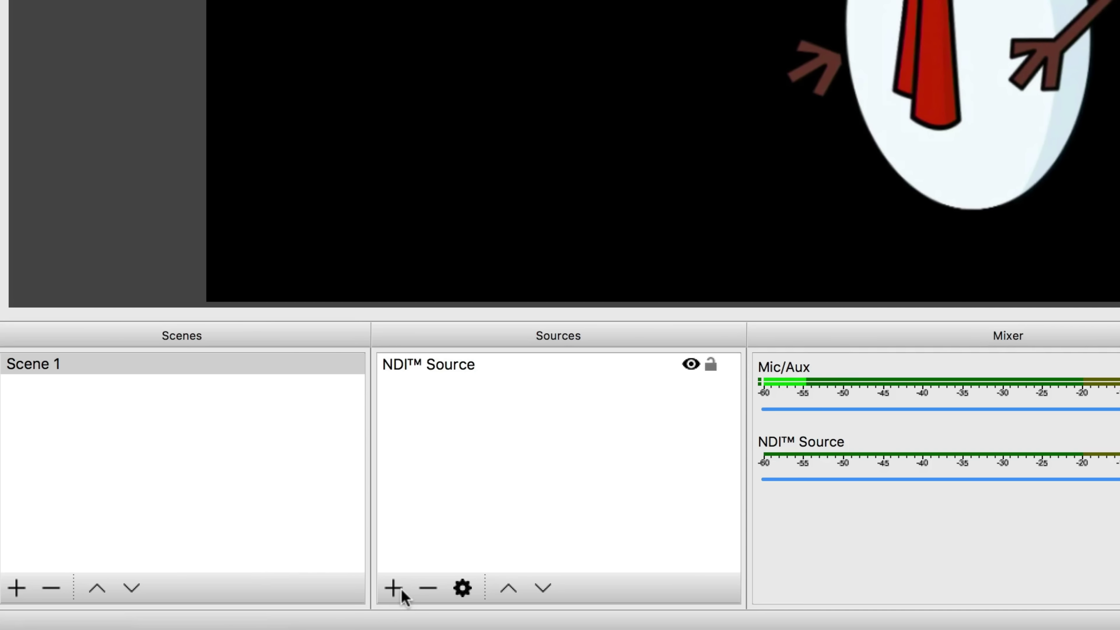
# Step: Add a Video Capture Device source and shrink the snowman feed into the lower right
pyautogui.click(393, 588)
pyautogui.click(507, 510)
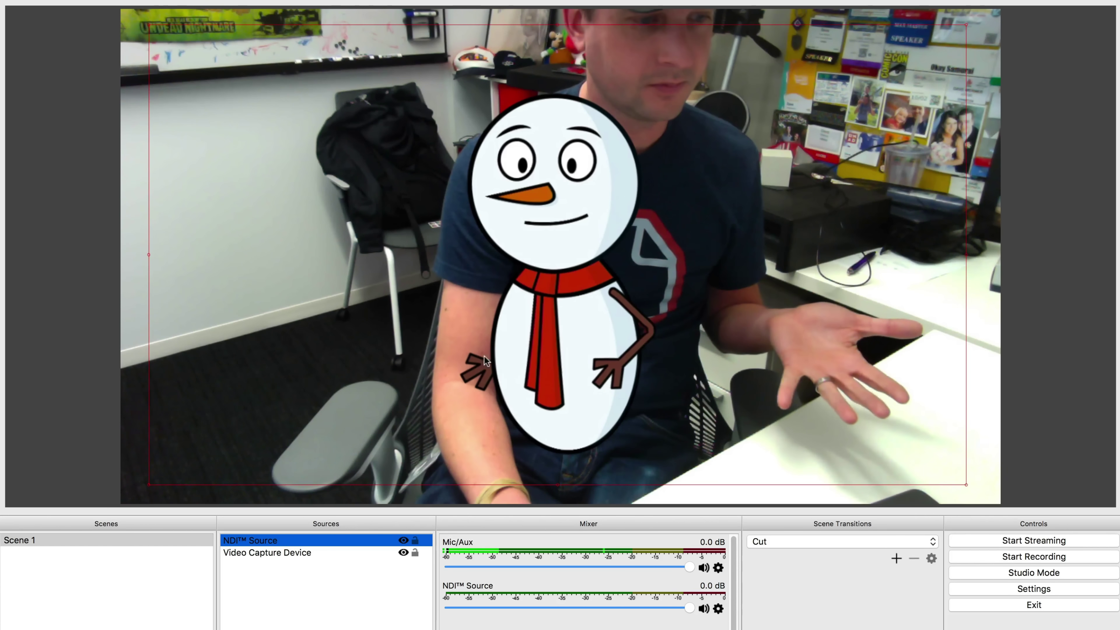
pyautogui.moveTo(484, 355); pyautogui.dragTo(783, 296)
pyautogui.moveTo(432, 433); pyautogui.dragTo(749, 258)
pyautogui.moveTo(925, 216); pyautogui.dragTo(799, 301)
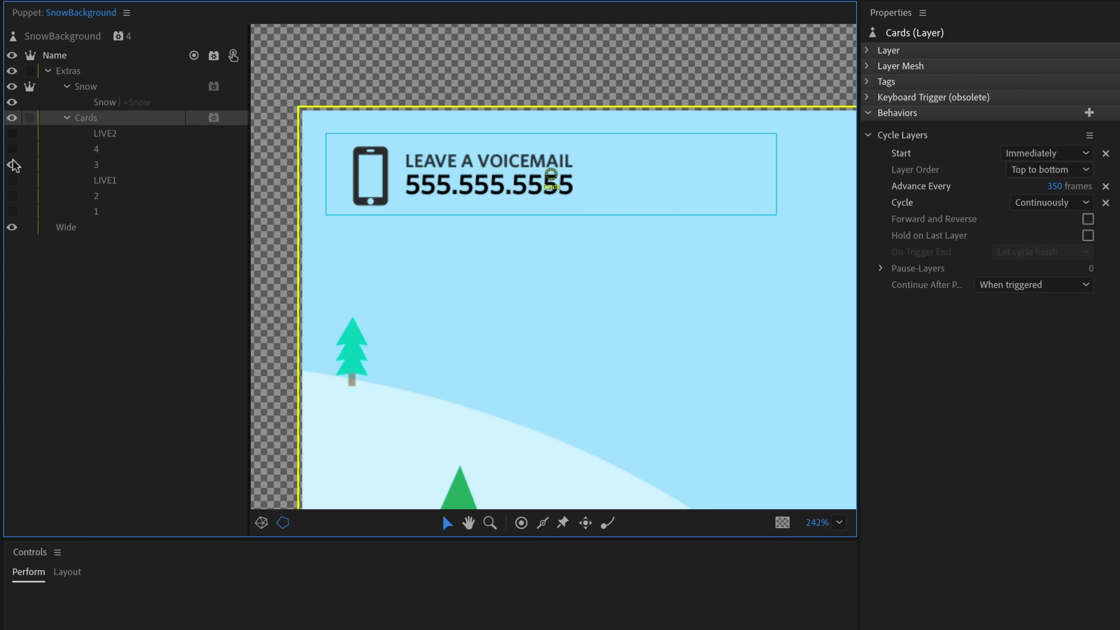
# Step: Turn on the eye toggle for layer 4 under Cards in SnowBackground
pyautogui.click(12, 149)
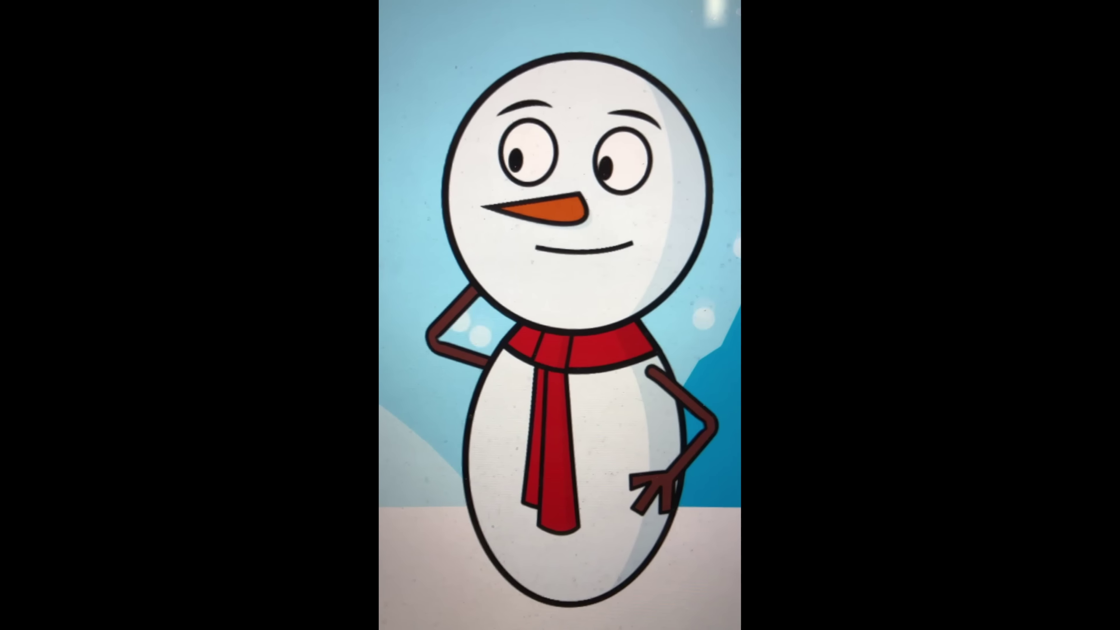
# Step: Fire Bluster's E arm trigger in the Controls panel during the live performance
pyautogui.click(374, 568)
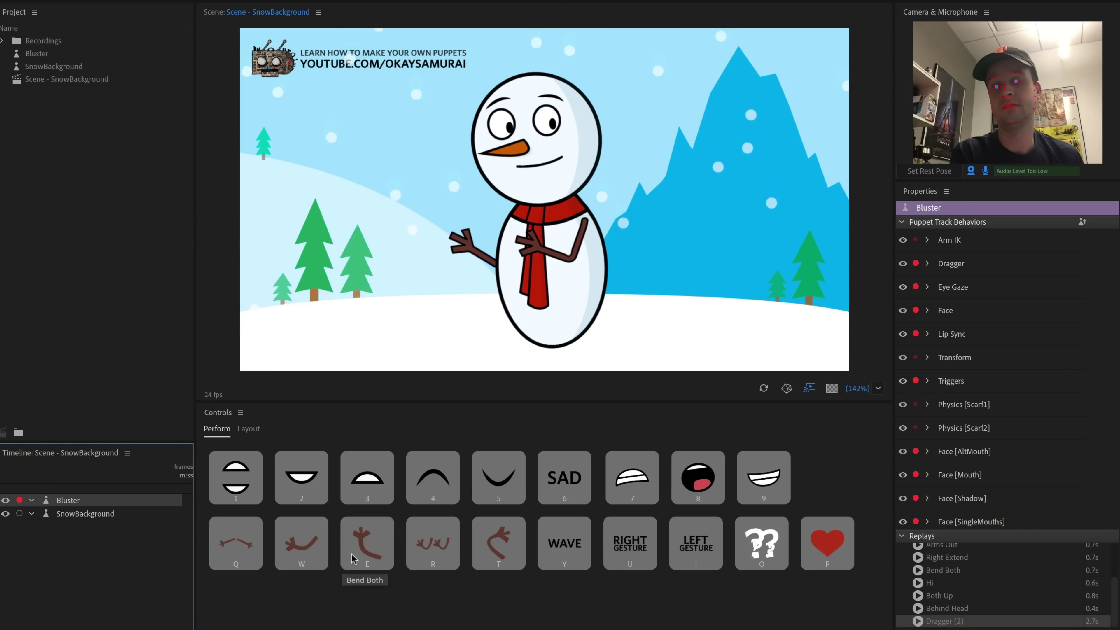